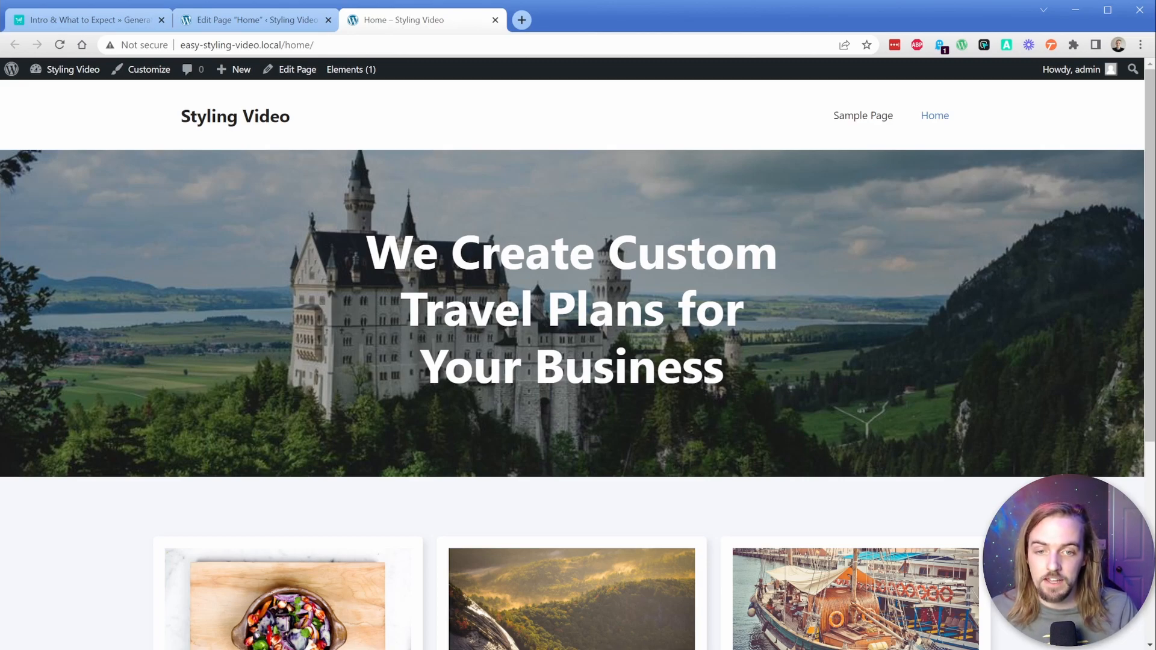
Switch from the published Home page to its editor
left_click_drag(608, 250, 664, 310)
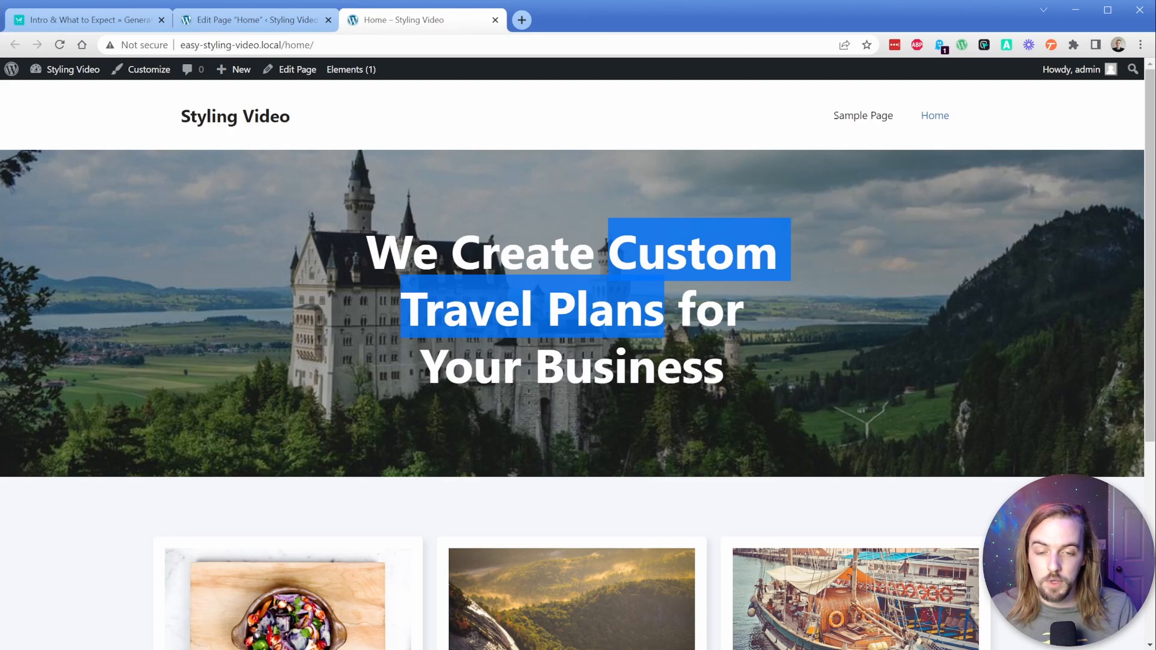
left_click(602, 213)
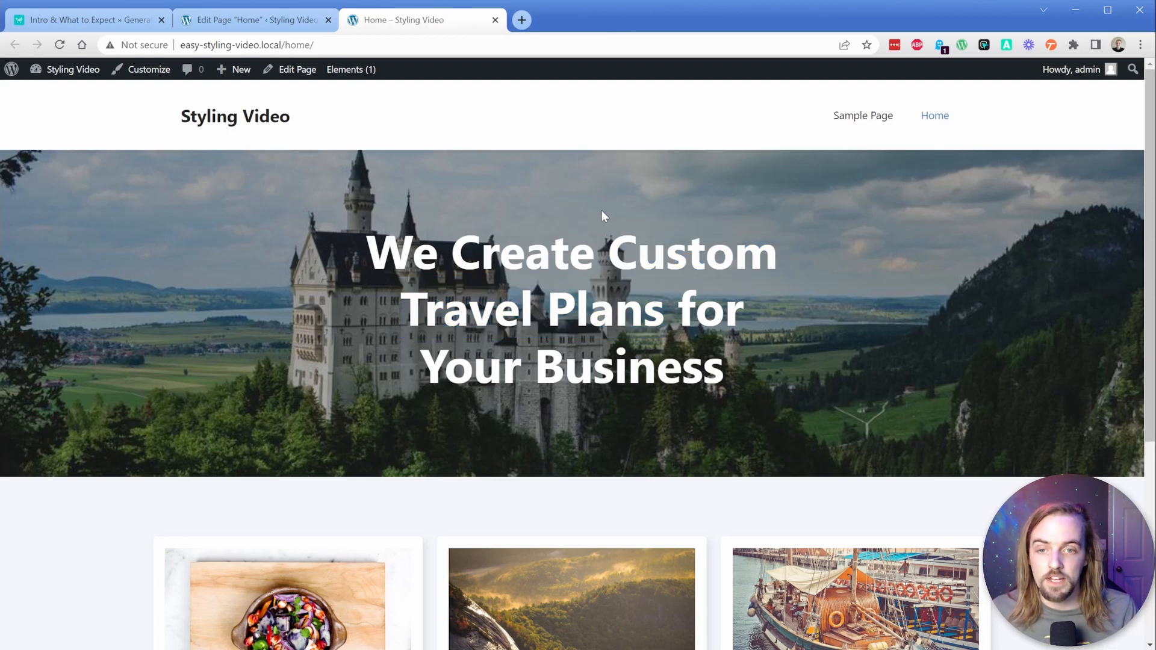
key("ctrl+shift+Tab")
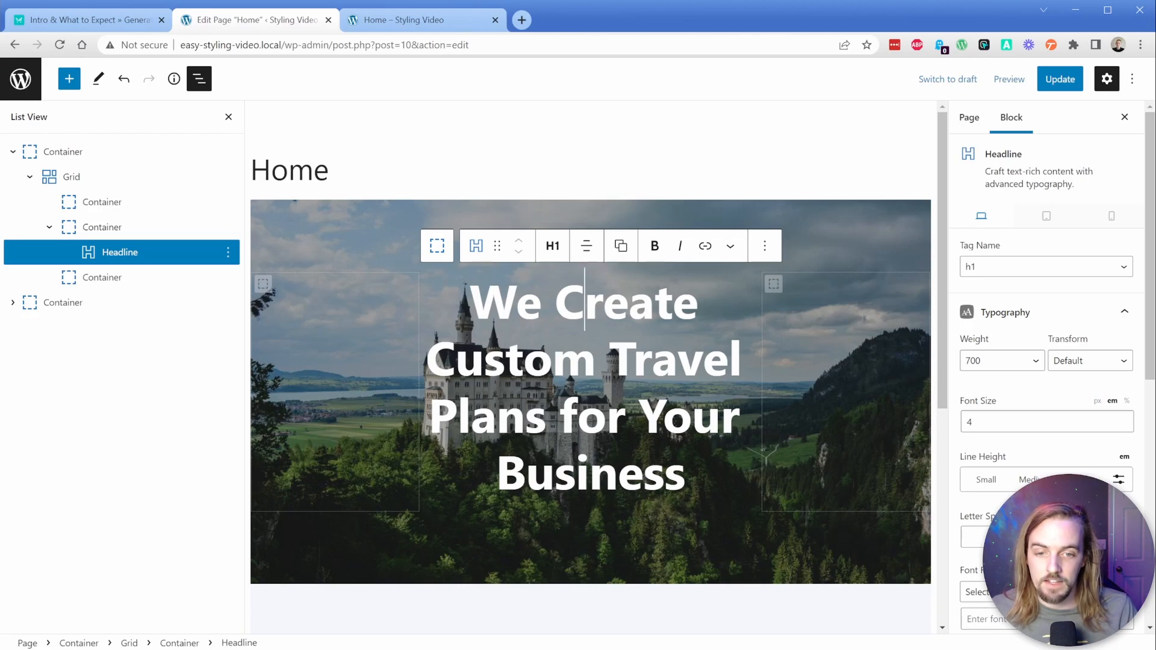
Try to recolor only "Custom Travel Plans" in the hero headline with the block's text color, and restore #ffffff
left_click_drag(426, 359, 546, 421)
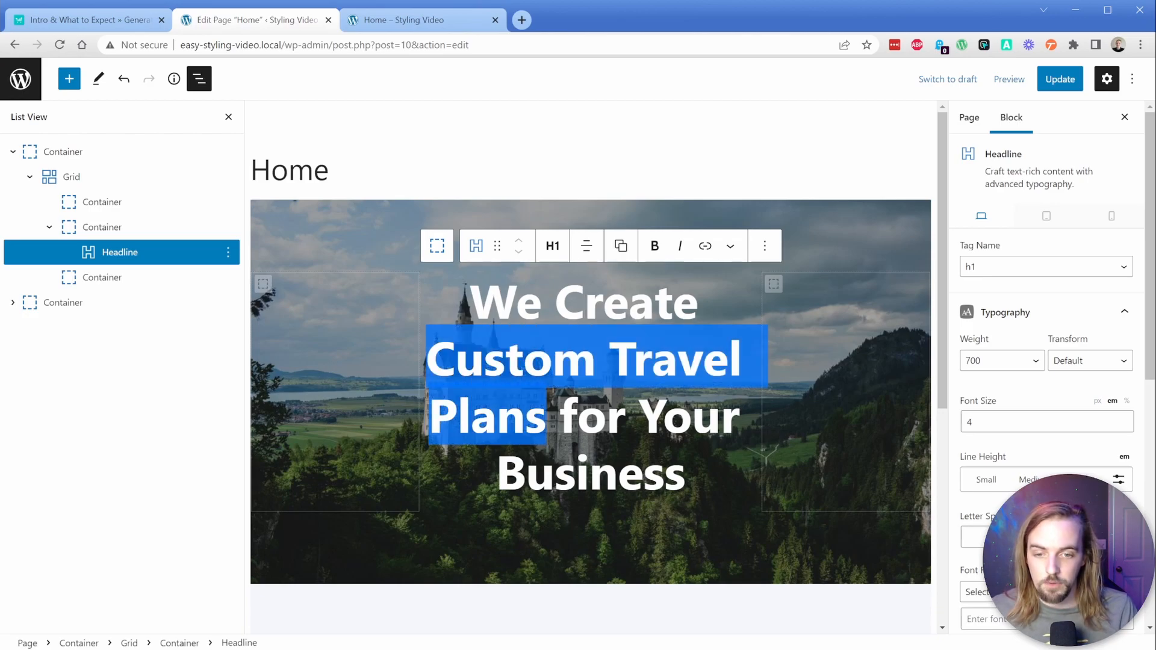
scroll(1039, 356, "down", 7)
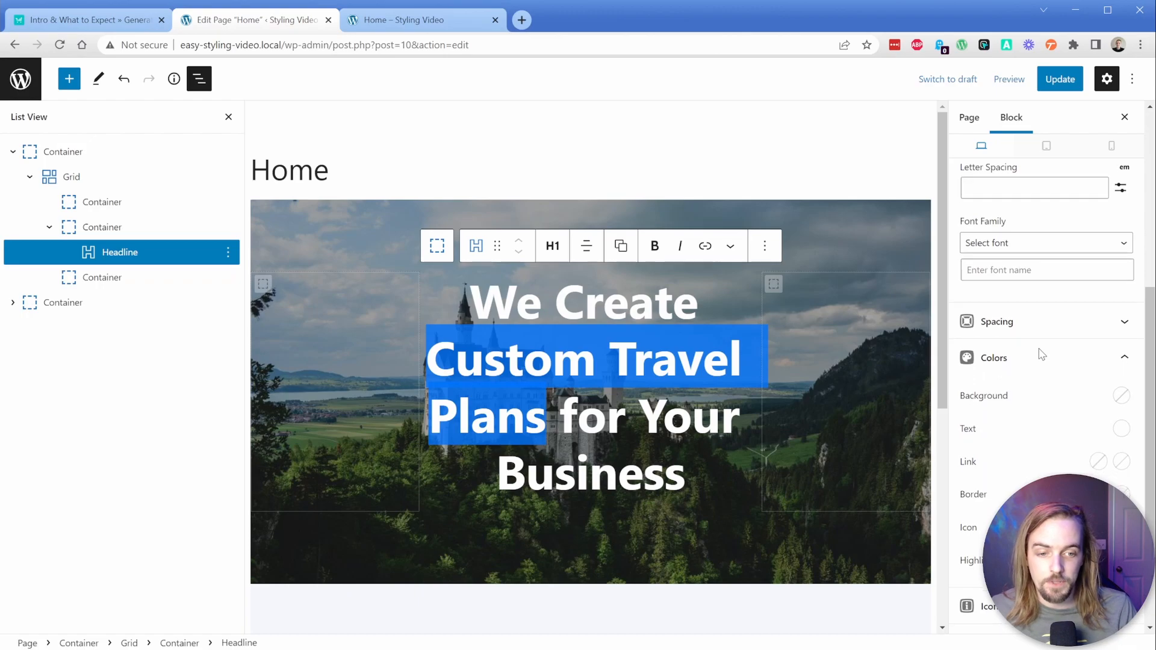
left_click(1121, 359)
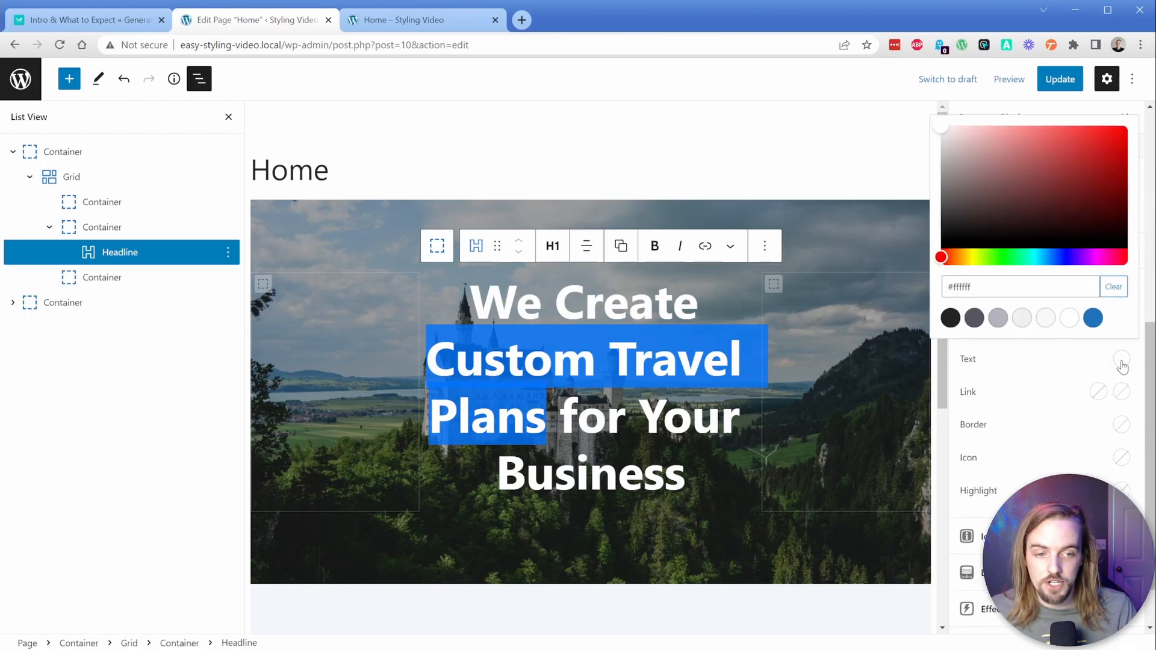
left_click(1003, 211)
left_click_drag(1002, 211, 932, 116)
Open the hero headline block as HTML and examine its h1 tag and class names
left_click_drag(428, 360, 546, 417)
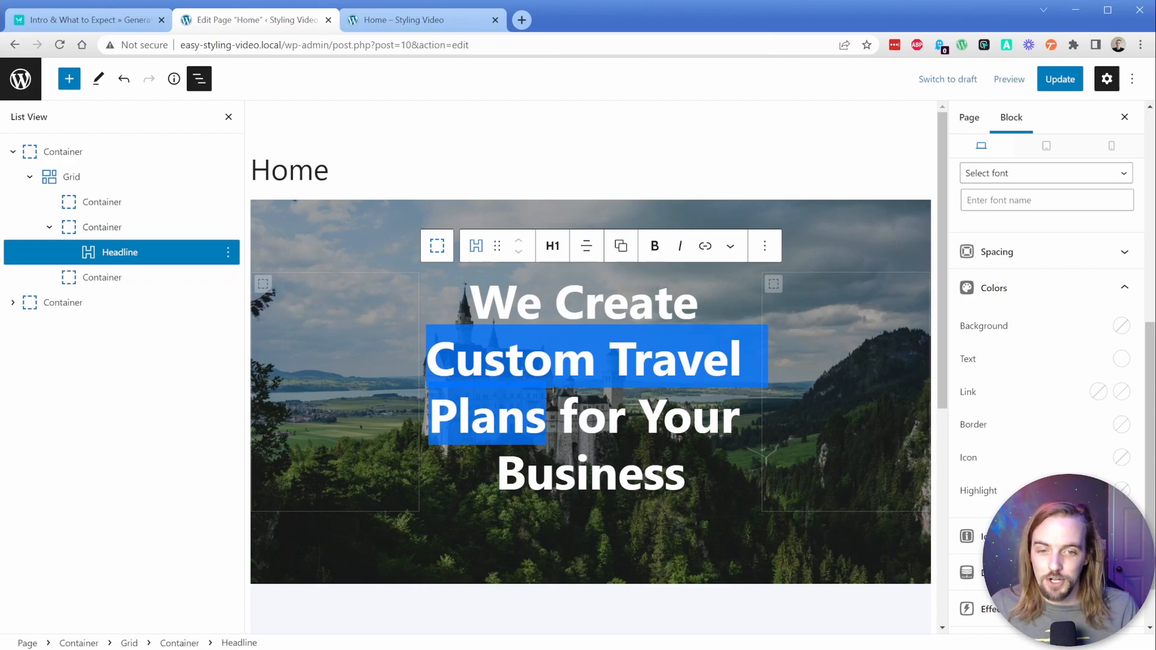
left_click(765, 246)
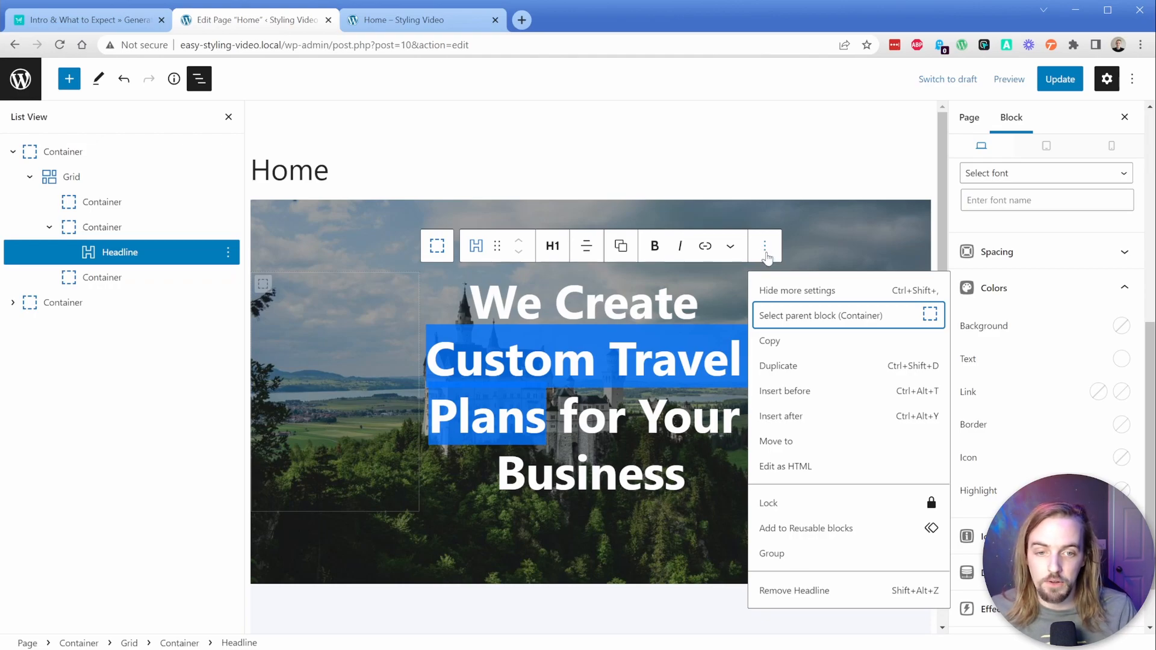
left_click(794, 468)
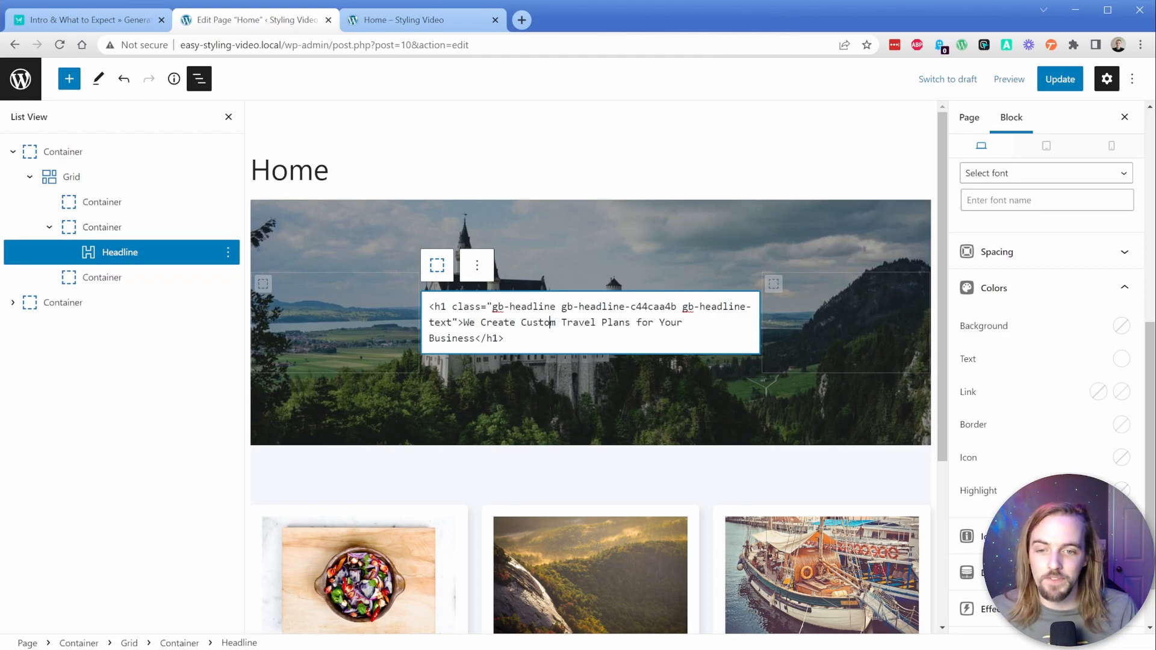
key("shift+Right")
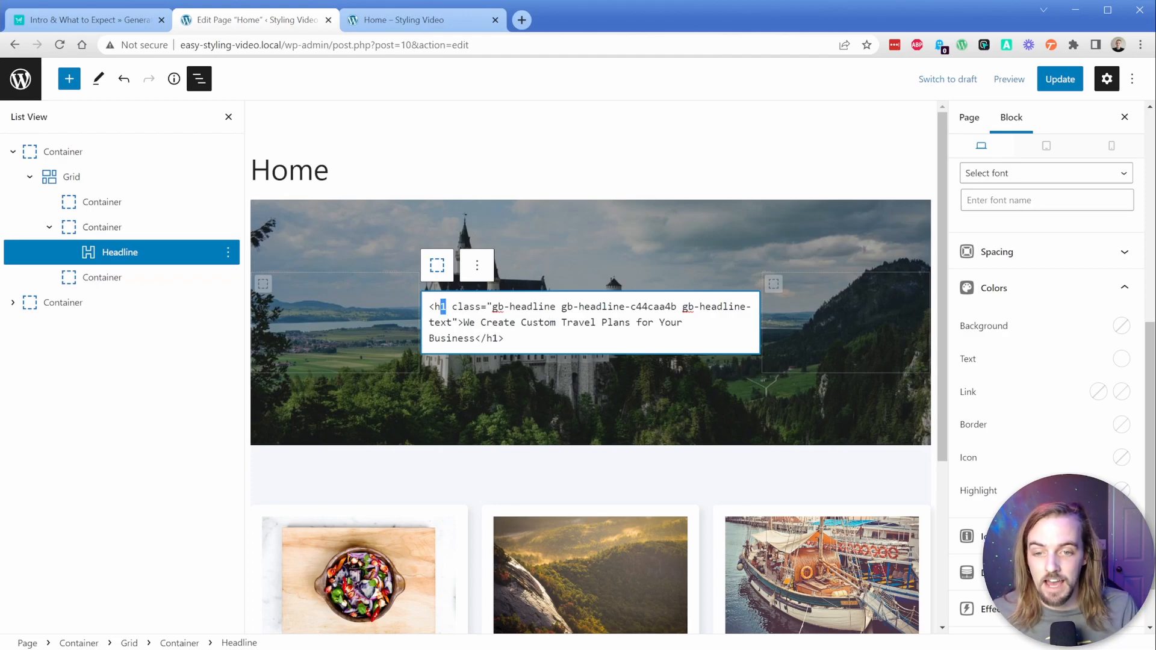
left_click(527, 322)
left_click_drag(572, 306, 683, 306)
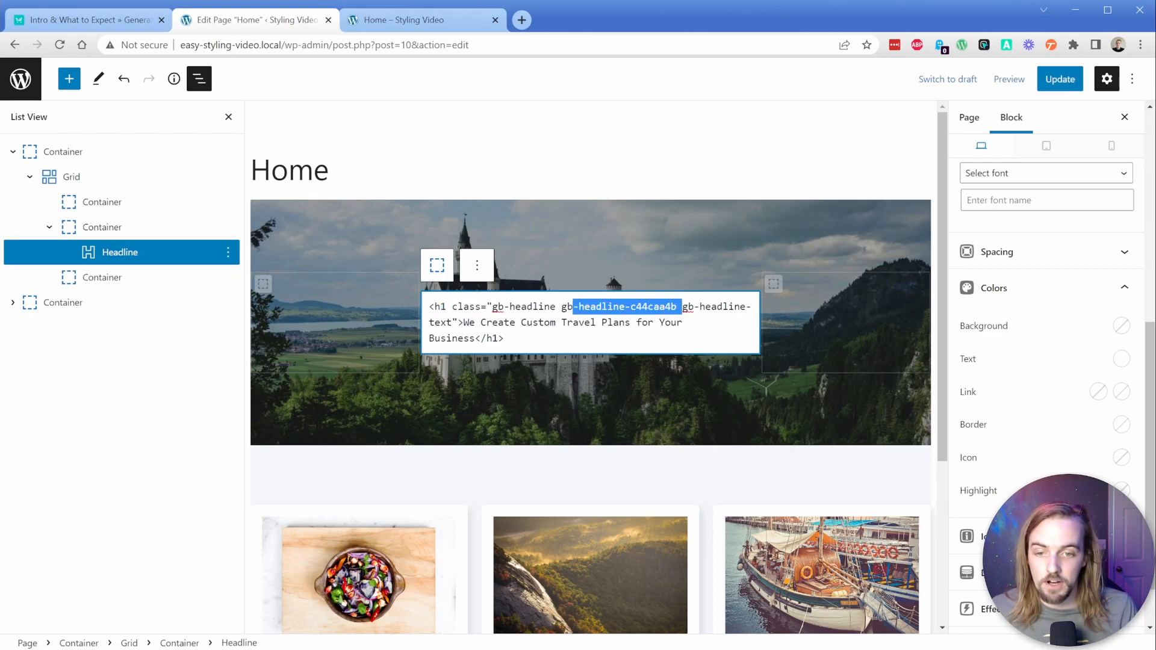
left_click(481, 338)
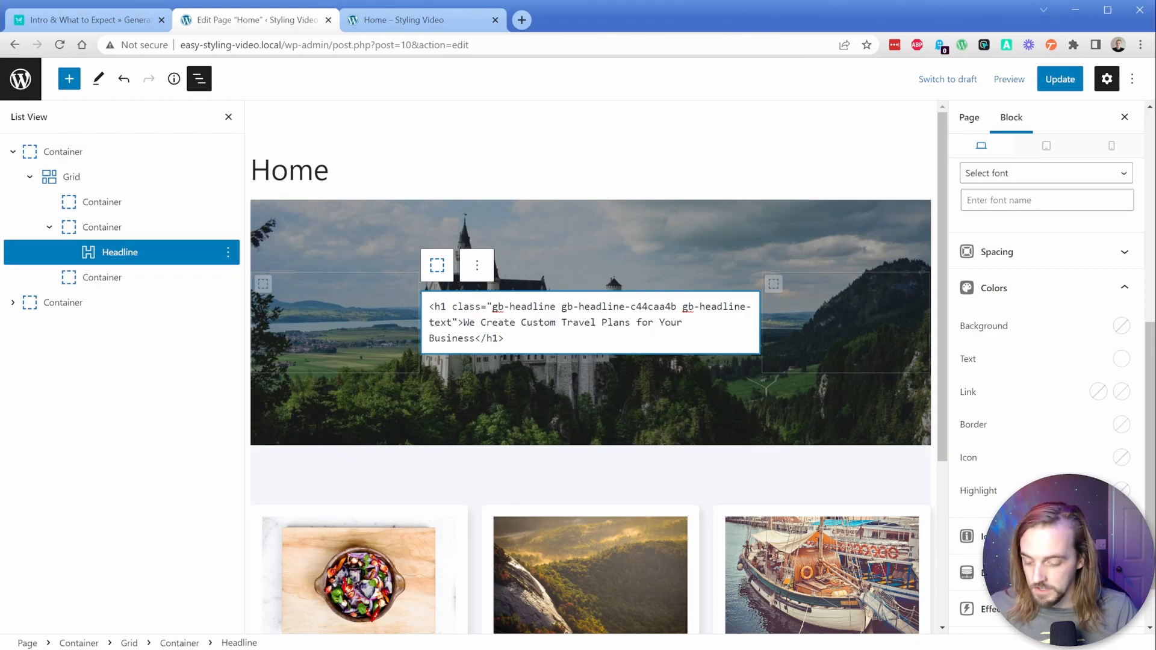
Wrap "Custom Travel Plans" in the headline's HTML in a span with the class custom-text
left_click(521, 323)
type("<span class=\"")
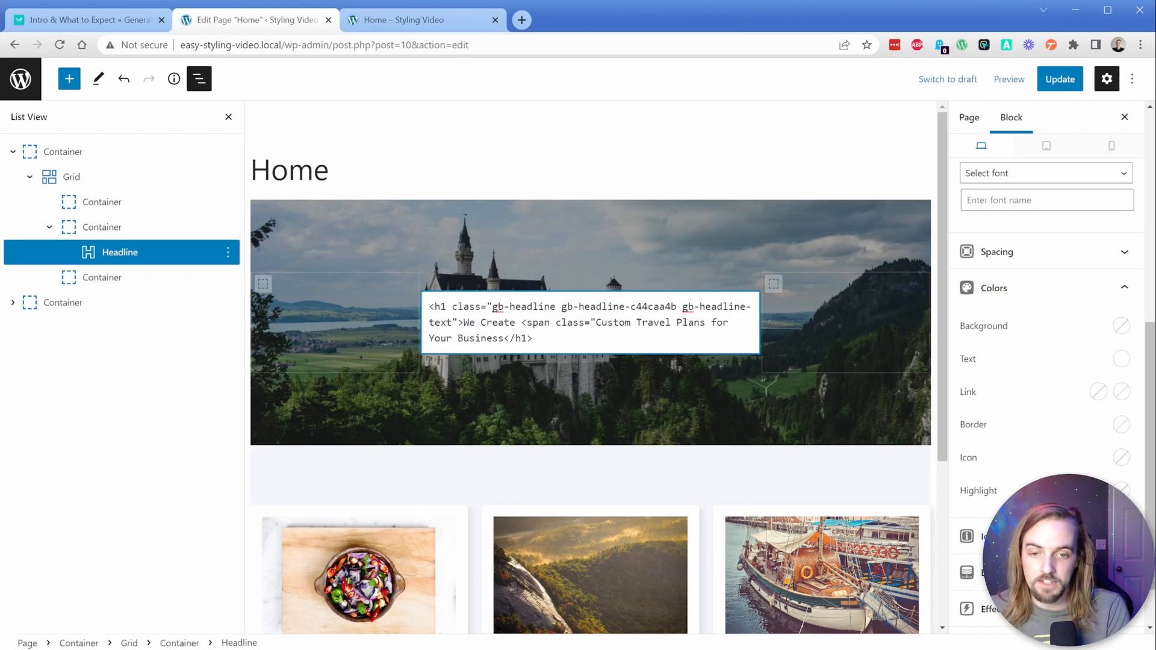
type("custom-text\">")
key("Down")
key("Left")
key("Left")
key("Left")
key("Left")
key("Left")
key("Left")
key("Left")
key("Left")
key("Left")
key("Left")
key("Left")
key("Left")
key("Left")
key("Left")
key("Left")
key("Left")
key("Left")
key("Left")
type("</span>")
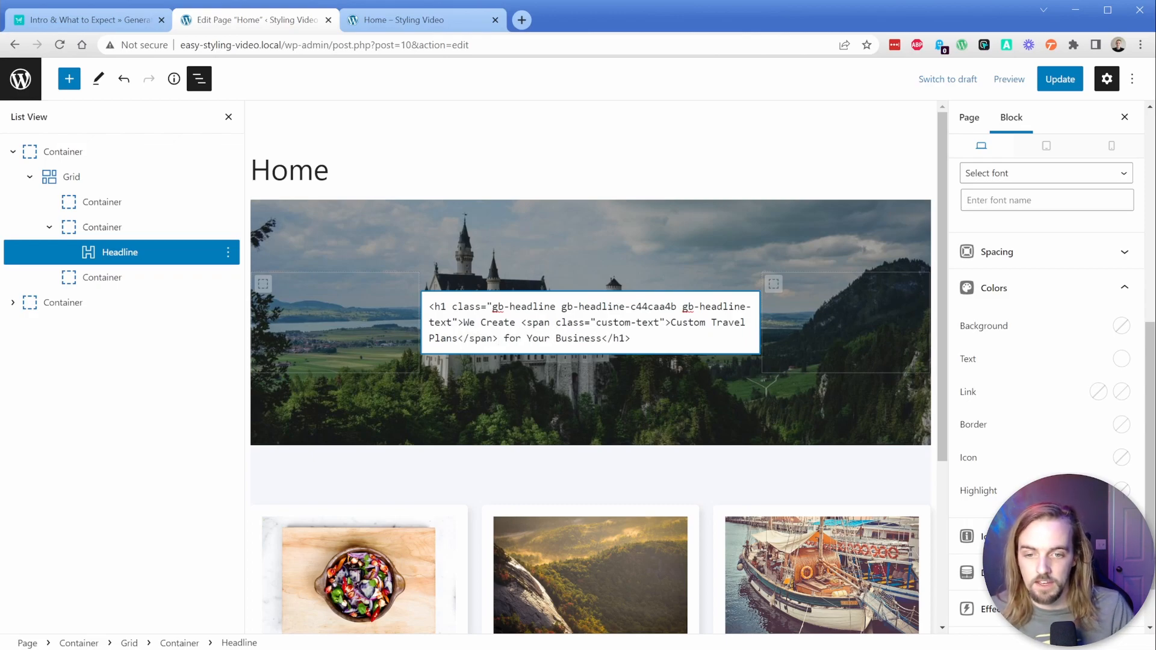
Return the headline block to visual editing and place the cursor in the wrapped words
left_click(229, 253)
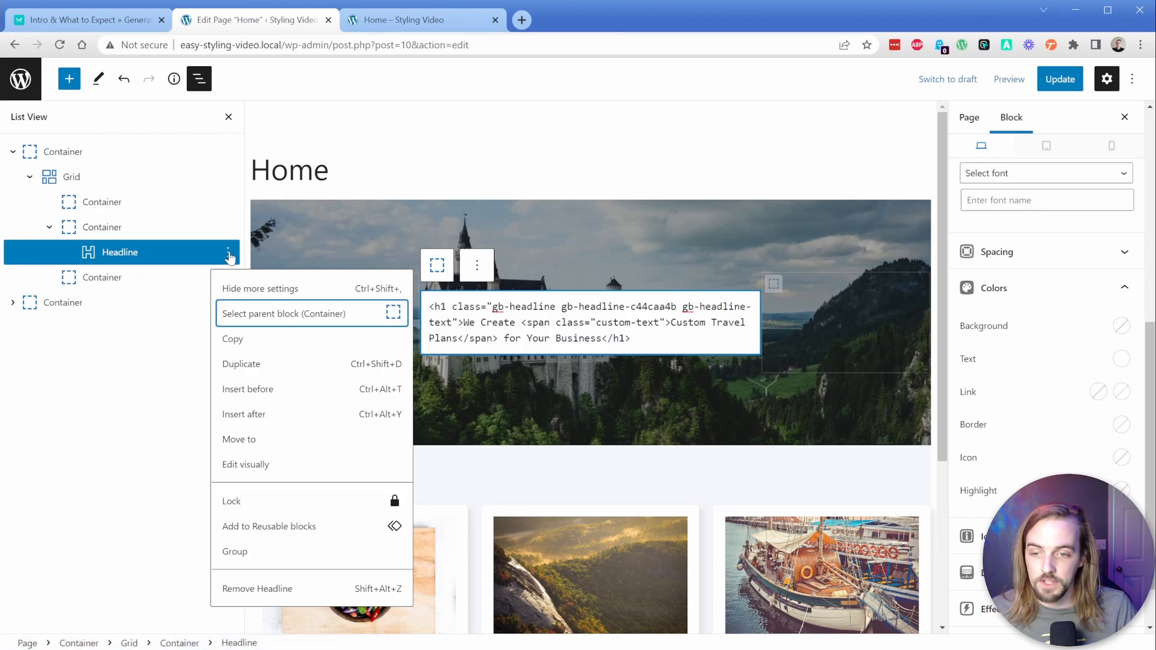
left_click(256, 464)
left_click(553, 358)
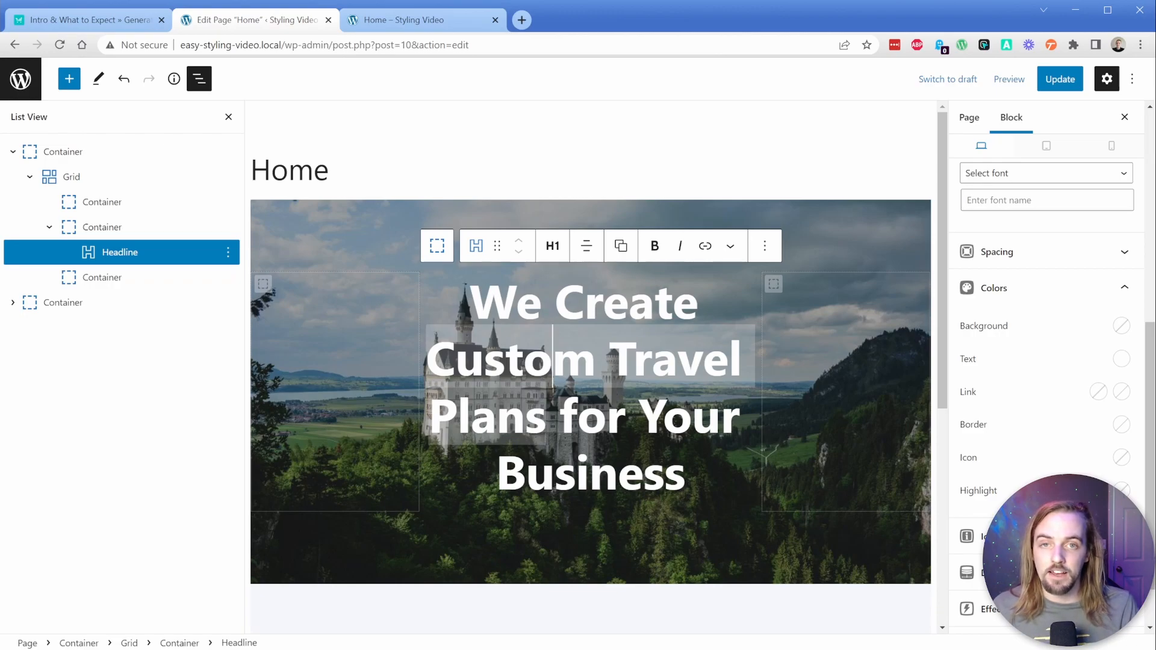
Try the Headline block's text color on the span-wrapped words, and set it back to #ffffff
left_click(427, 358)
left_click_drag(427, 358, 546, 422)
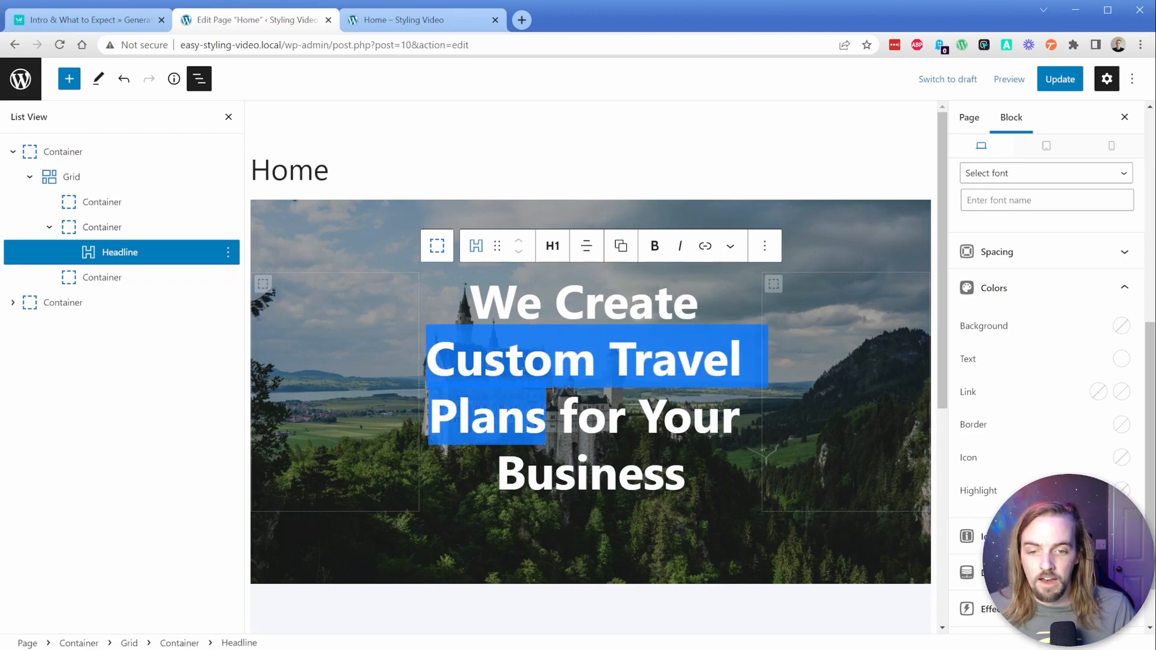
left_click(1121, 359)
left_click_drag(1012, 186, 933, 122)
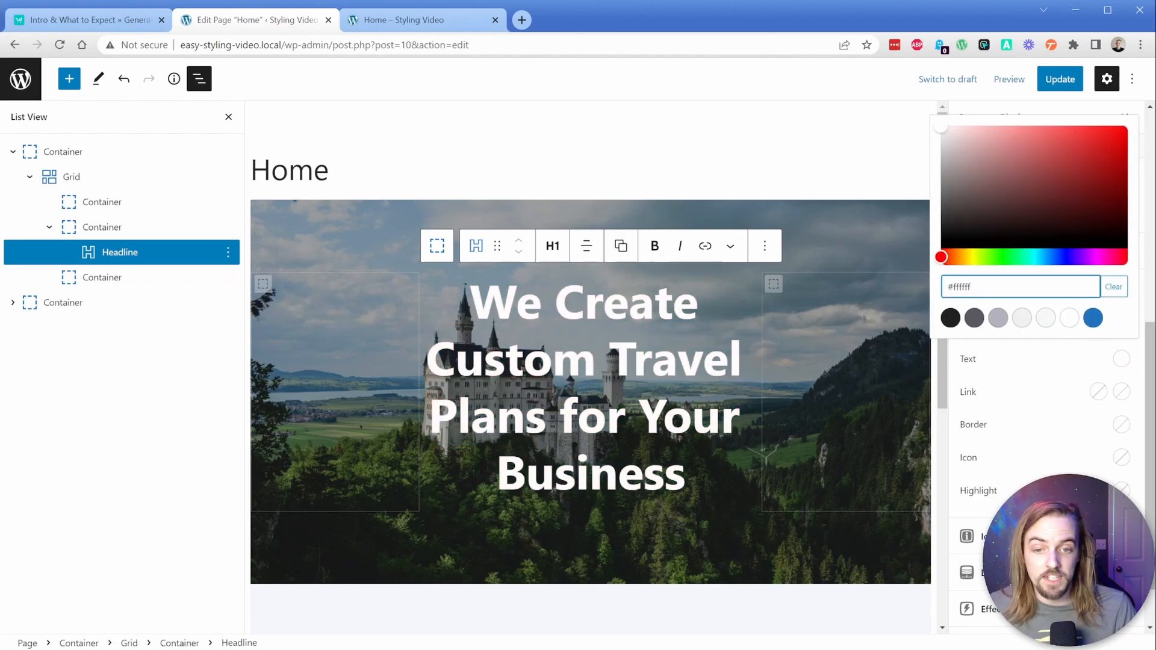
left_click(602, 361)
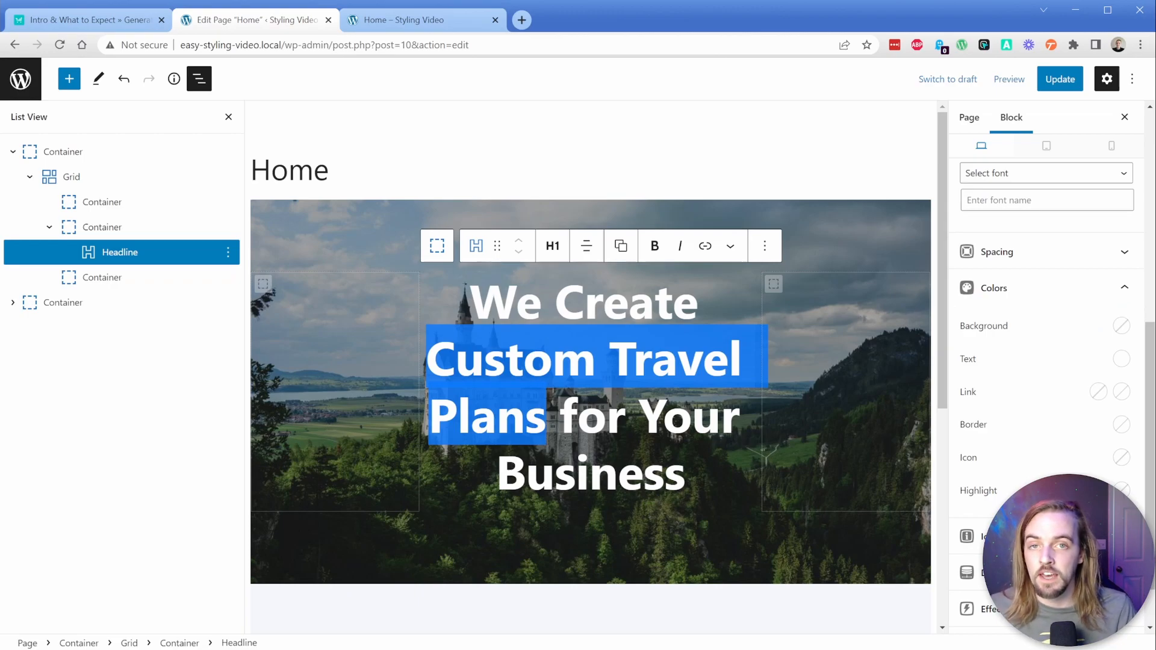
Update the Home page and open WPCodeBox from the site's admin area
left_click(1059, 79)
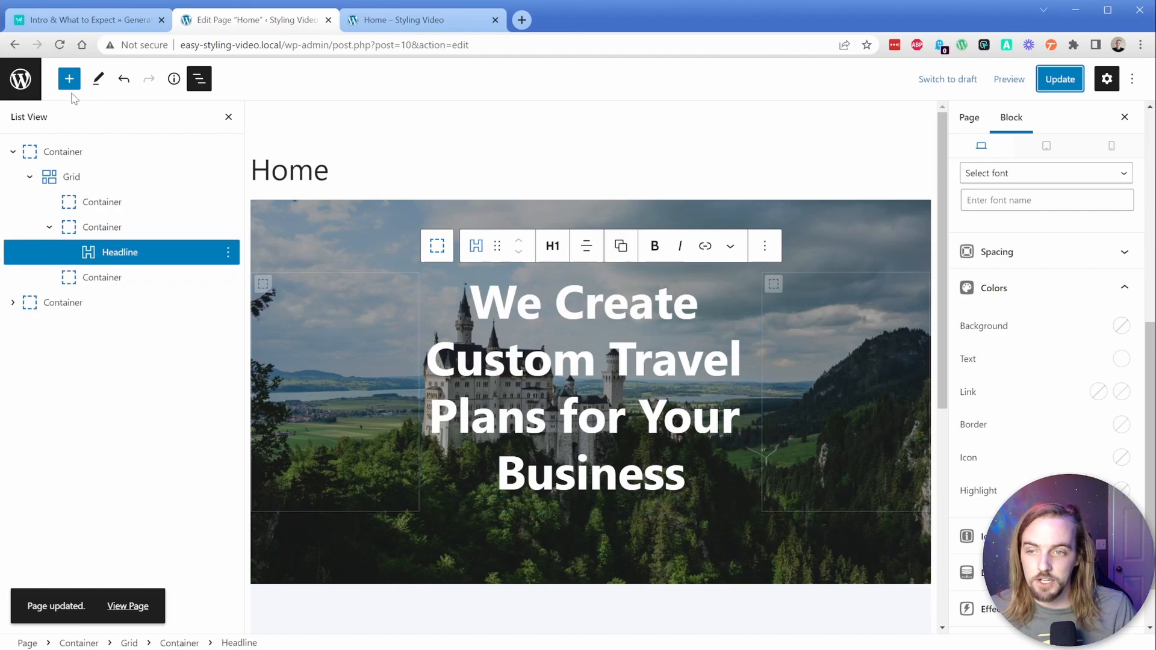
left_click(23, 77)
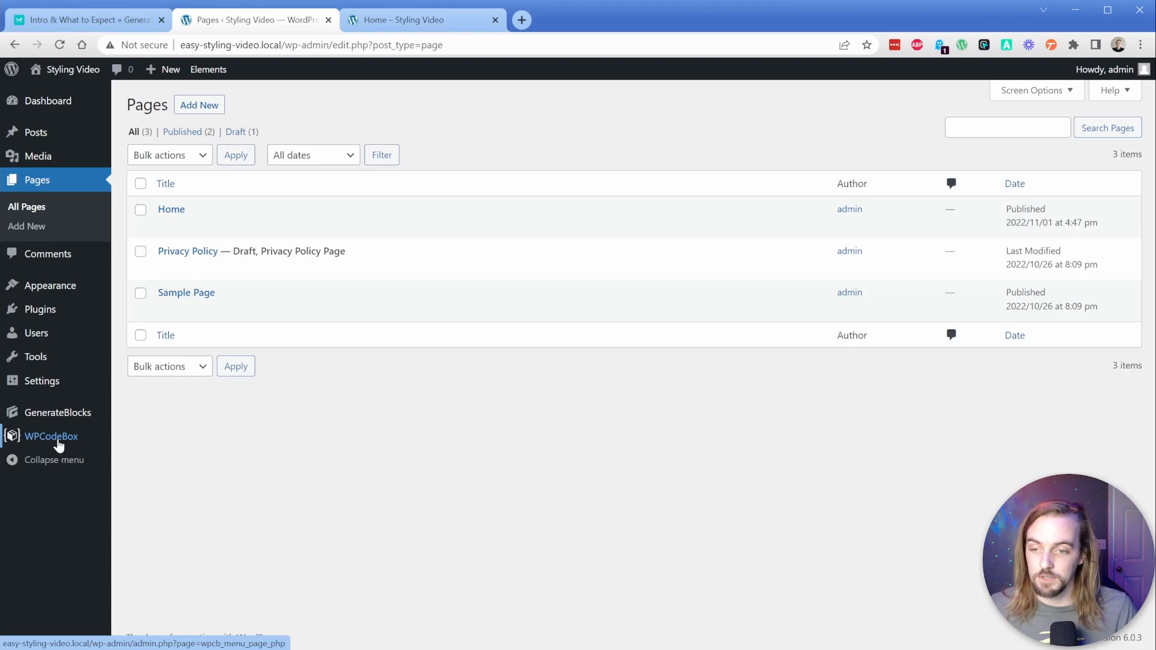
left_click(58, 444)
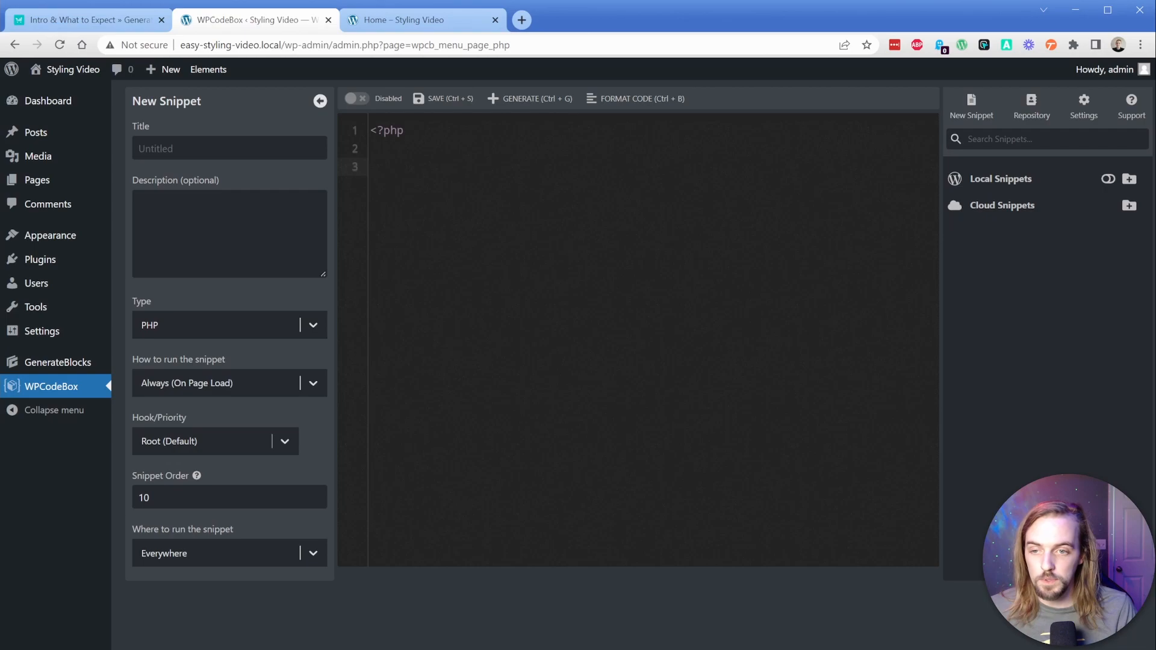
Title the new snippet MyCustomCSS and set its type to CSS
left_click(259, 149)
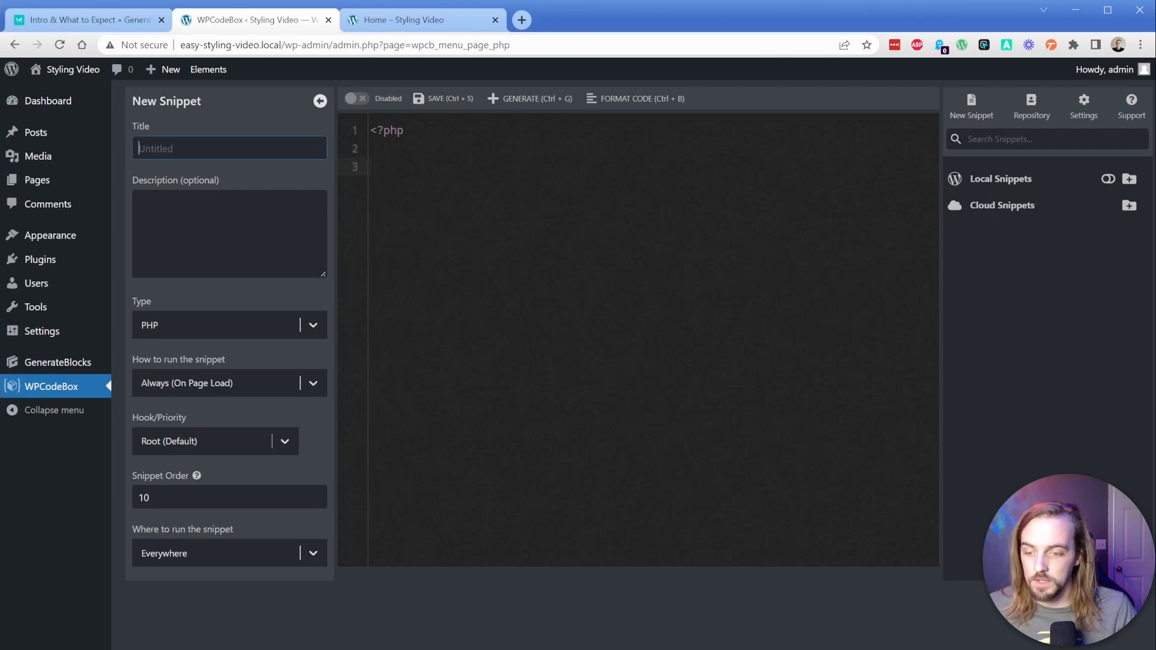
type("MyCus")
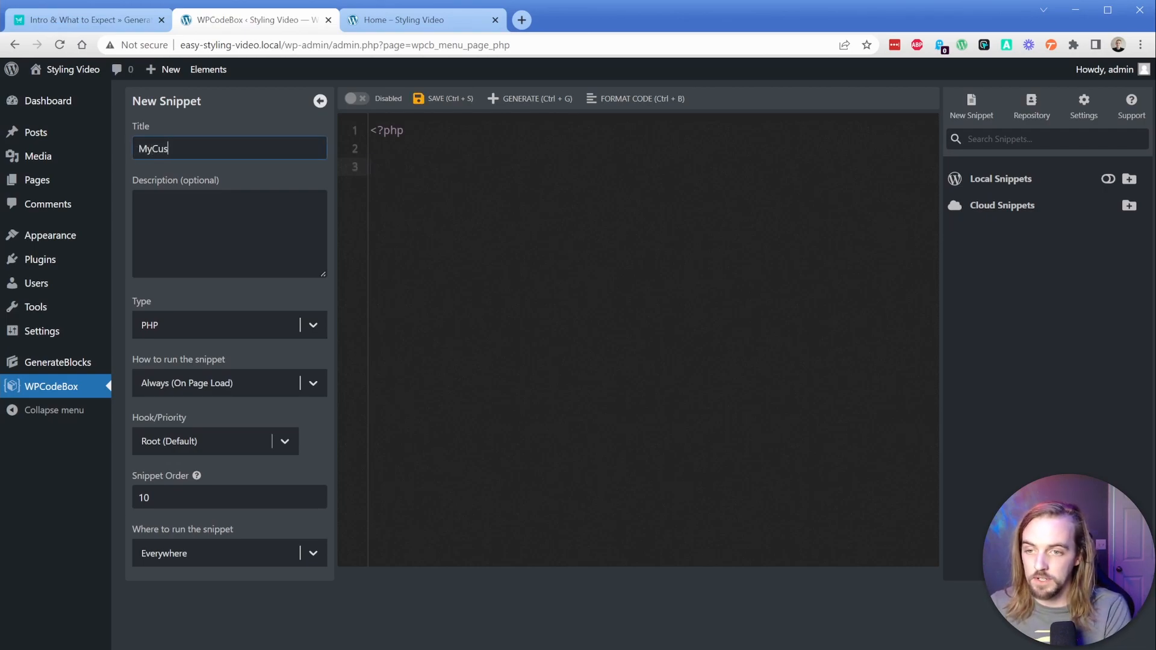
type("tomCSS")
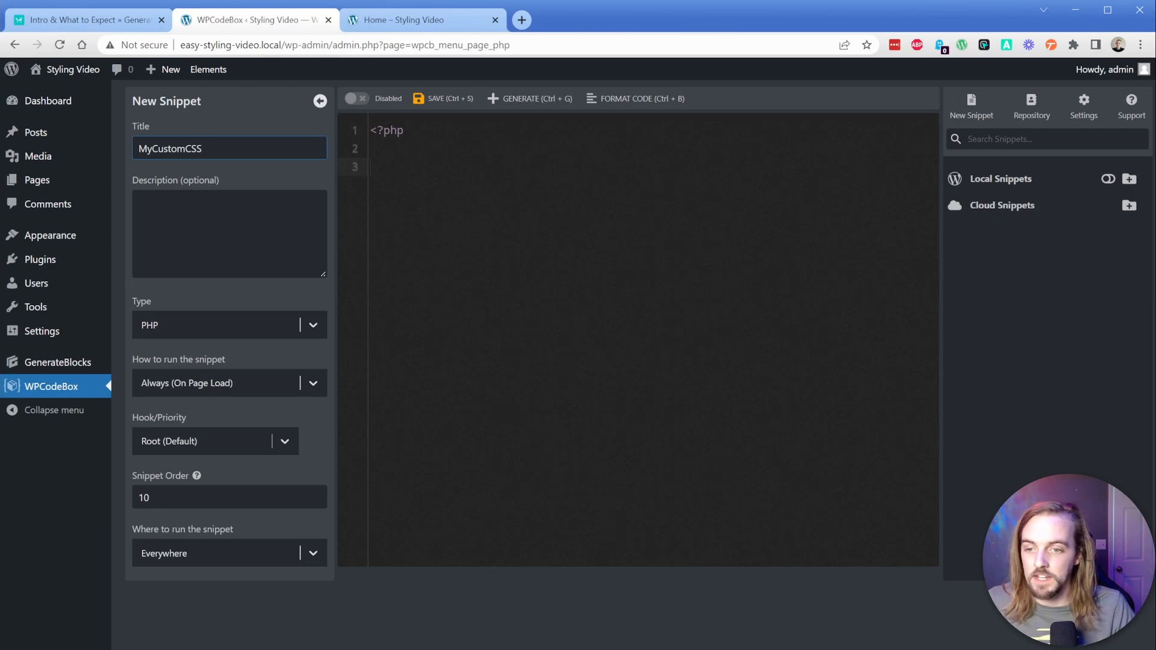
left_click(221, 328)
left_click(209, 385)
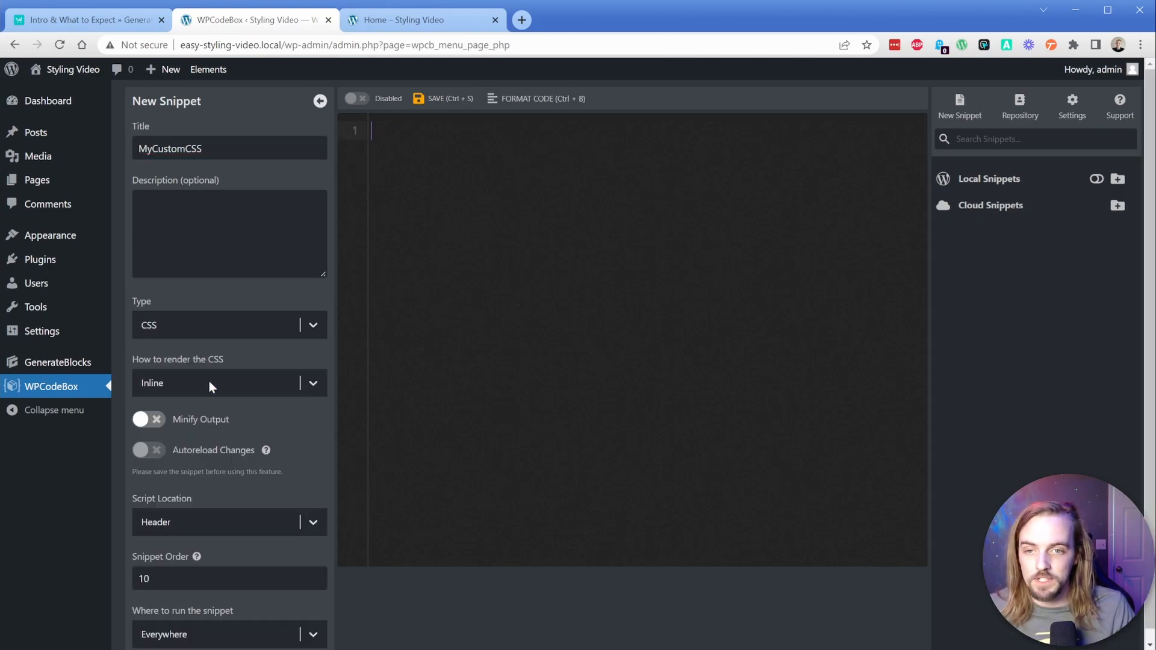
Write a .custom-text rule with the color #35679c, and save and enable the snippet
type(".cu")
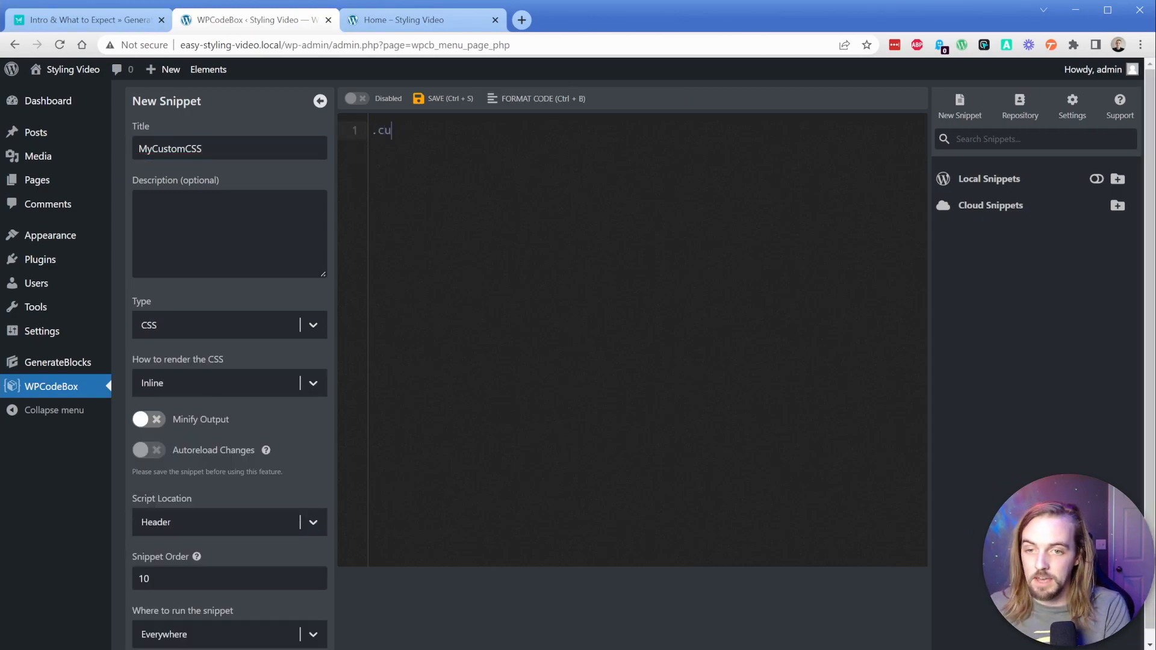
type("stom-text {")
key("Return")
type("co")
key("Return")
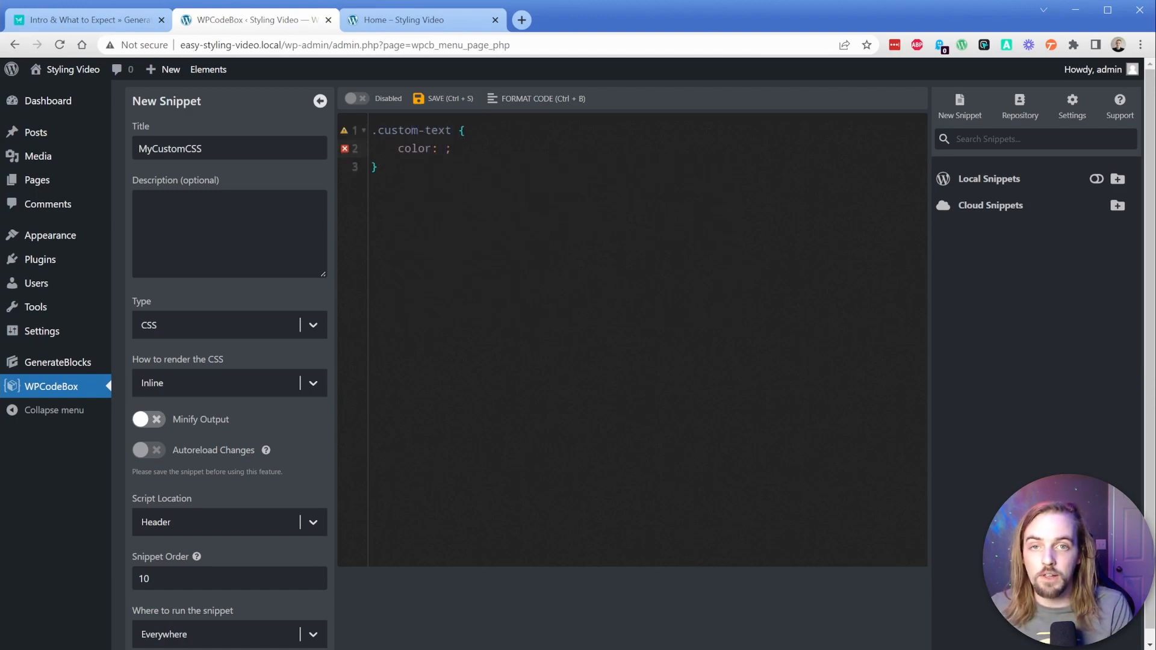
type("#35679c")
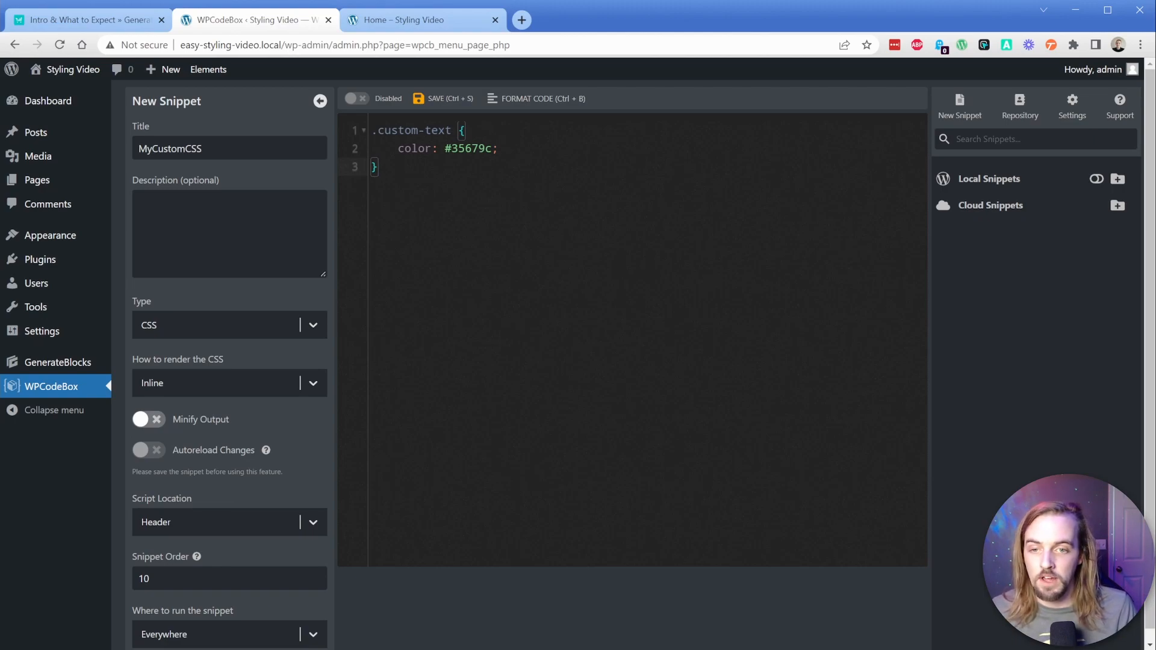
left_click(453, 104)
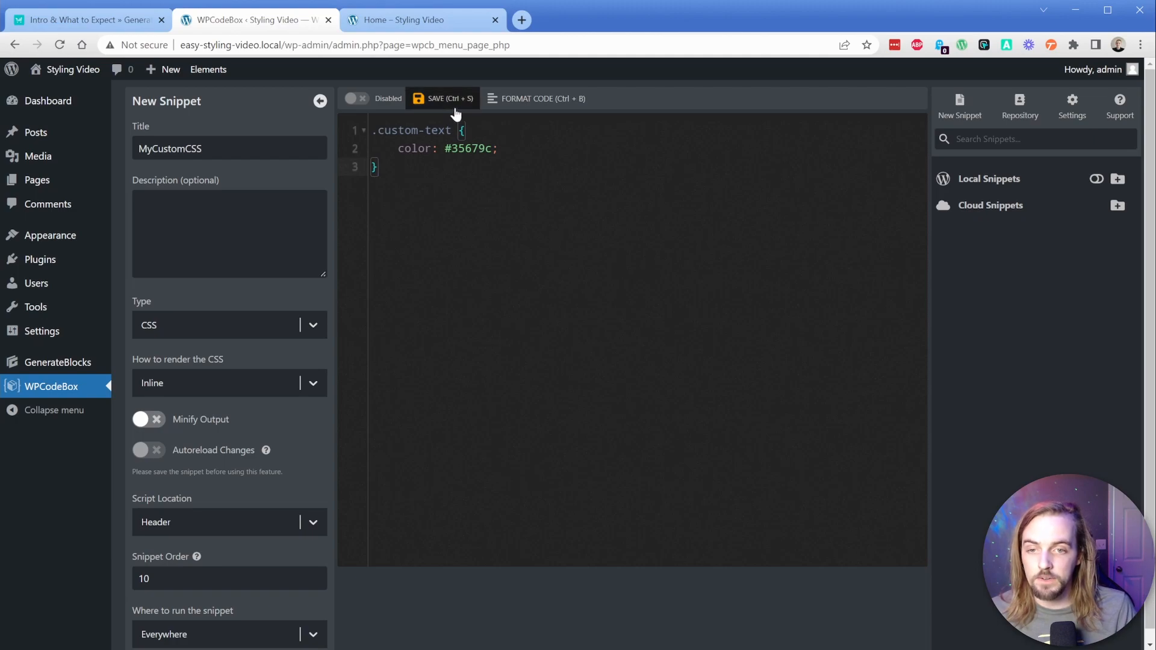
left_click(361, 101)
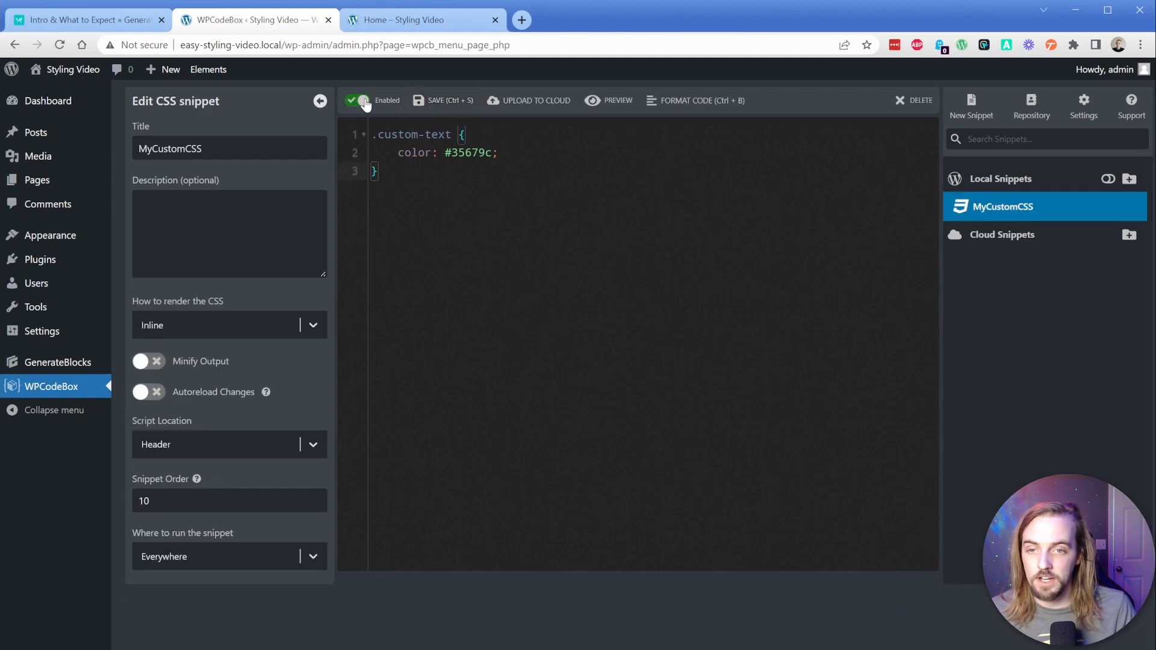
Reopen the Home page in the editor and check the "Custom Travel Plans" words in the headline
left_click(54, 181)
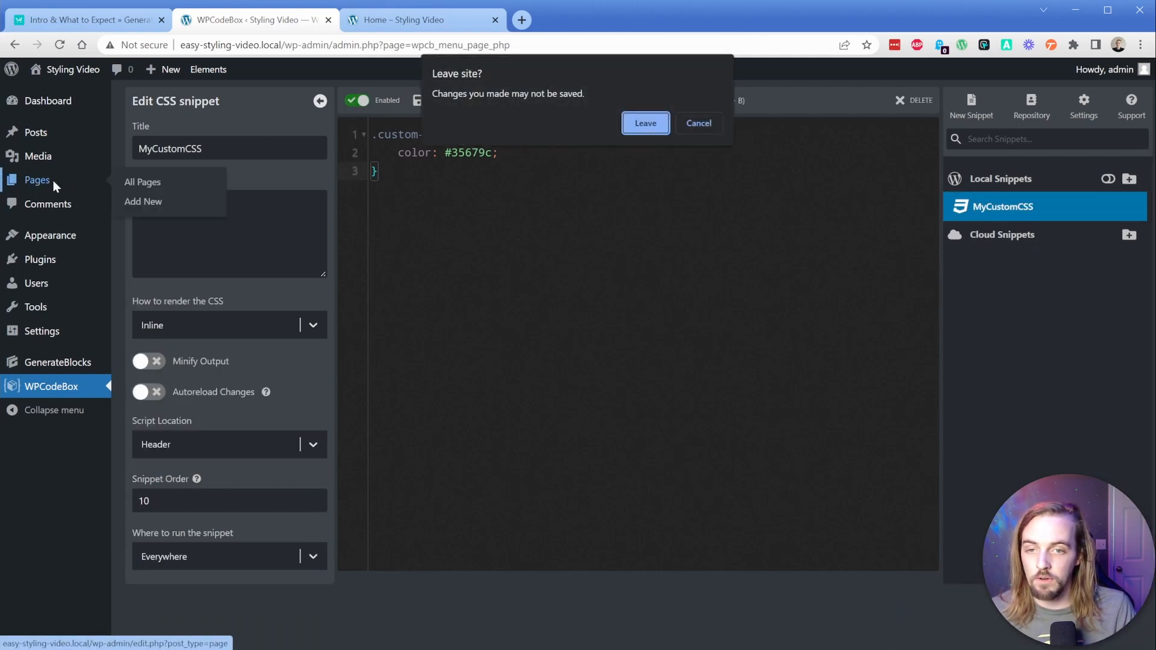
left_click(656, 123)
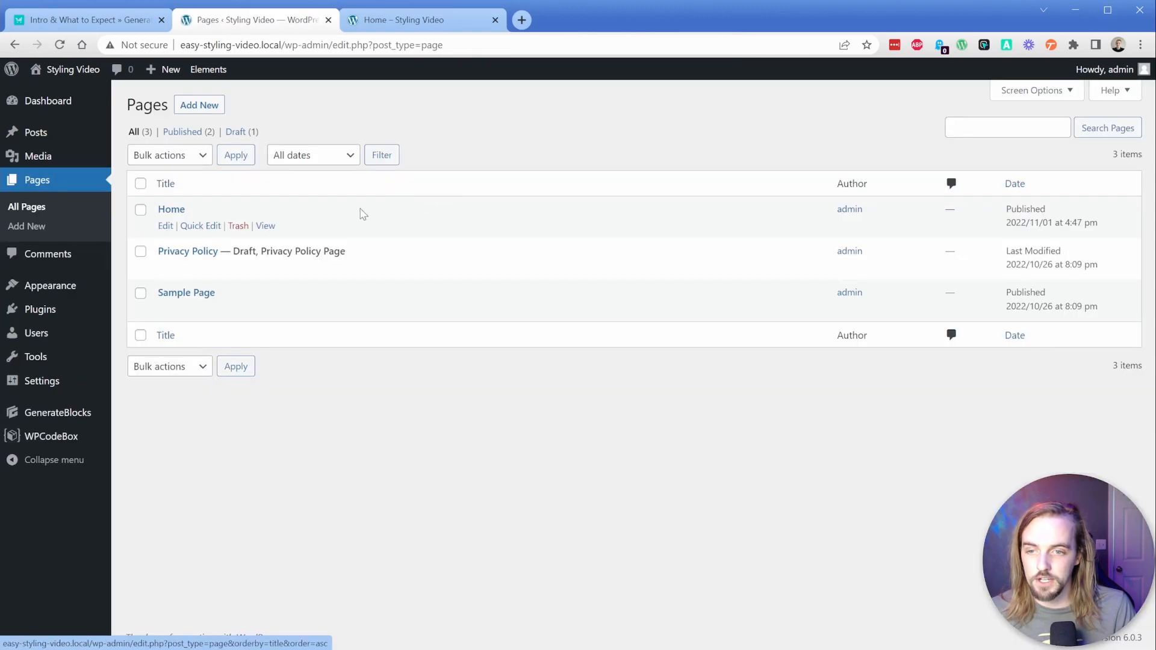
left_click(165, 228)
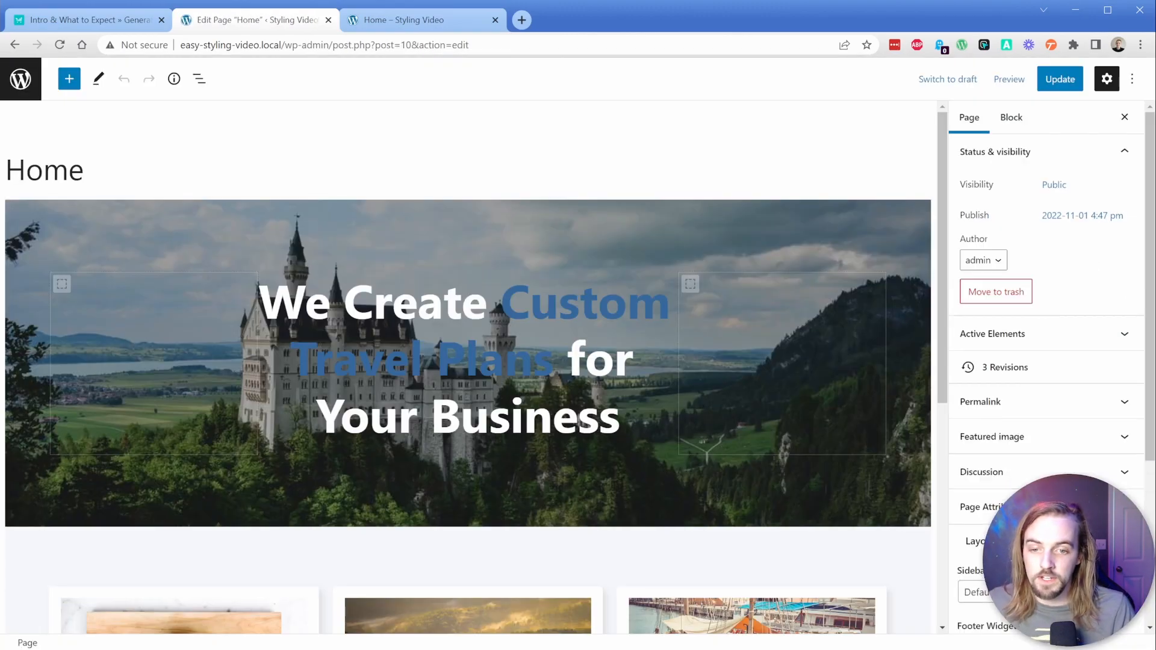
left_click_drag(502, 305, 555, 362)
left_click(555, 363)
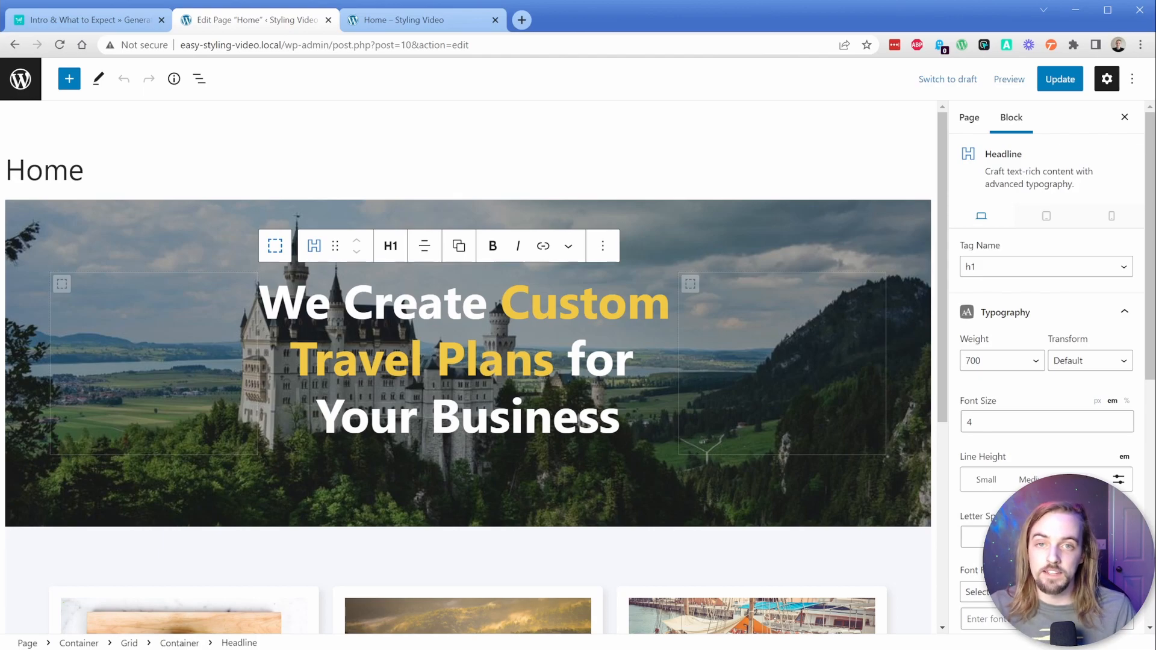
Review the headline and the tour cards on the live Home page, and return to its editor
left_click(366, 29)
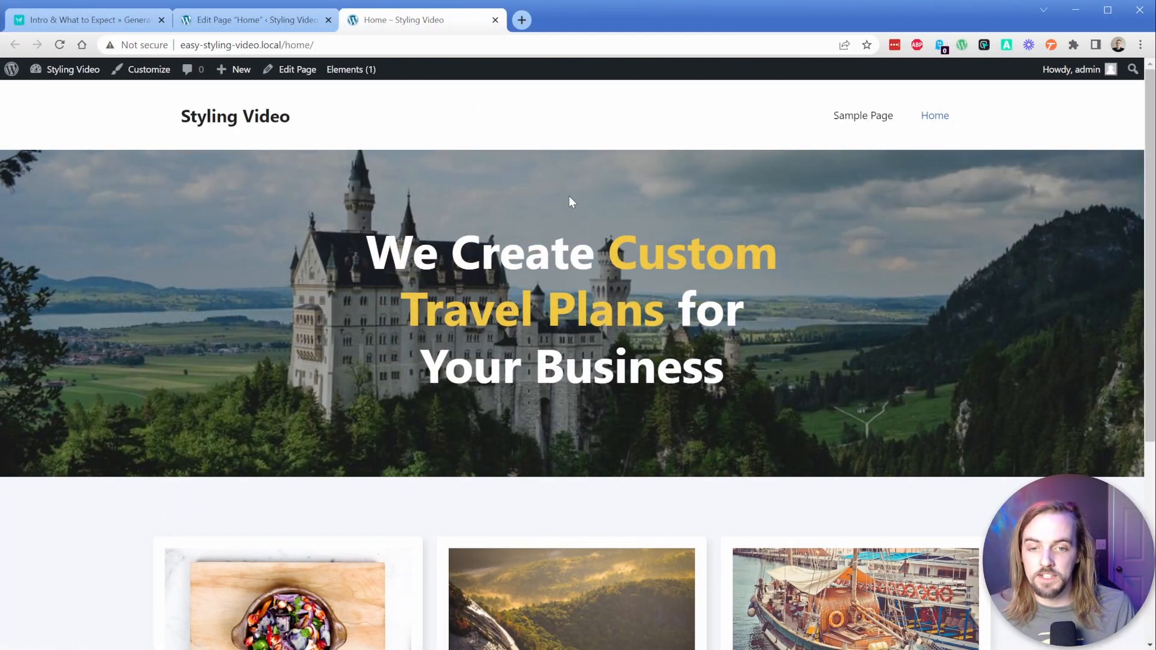
scroll(571, 200, "down", 5)
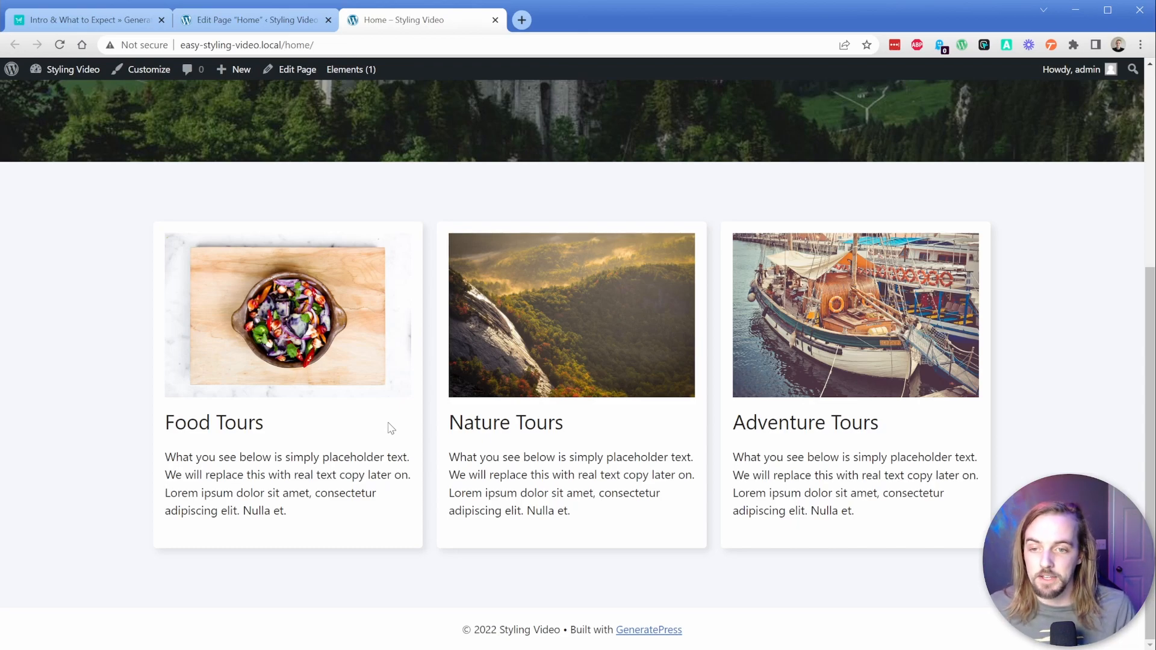
left_click(281, 24)
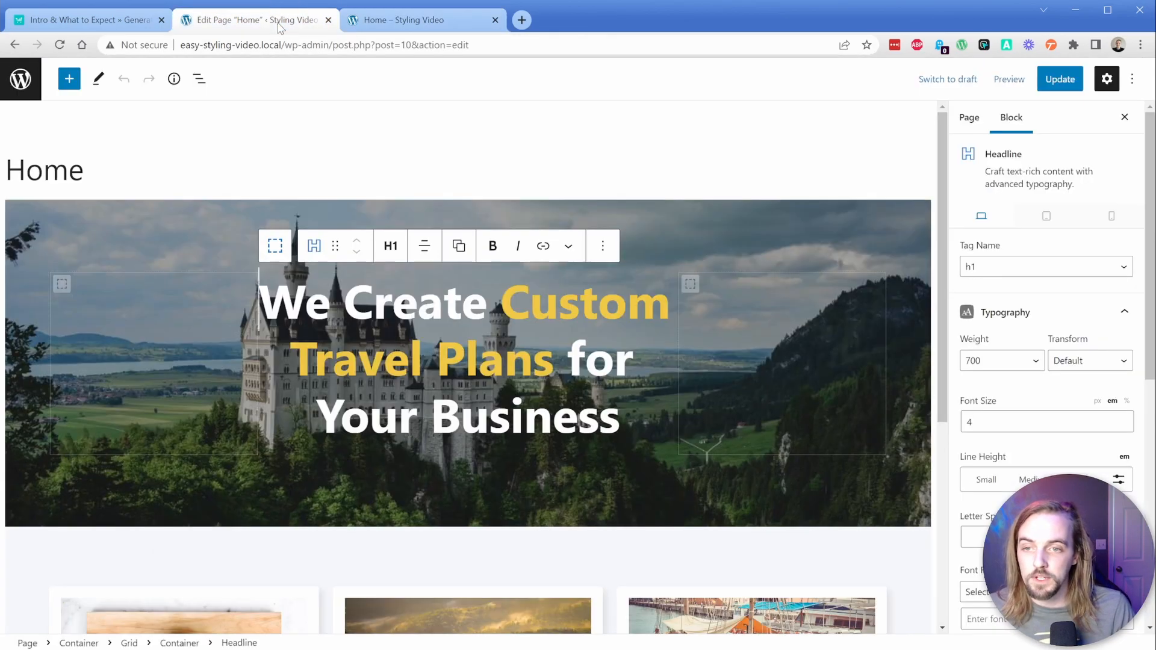
Copy the container holding the three tour cards and paste its block code into the empty Notepad++ document
left_click(199, 79)
left_click(73, 302)
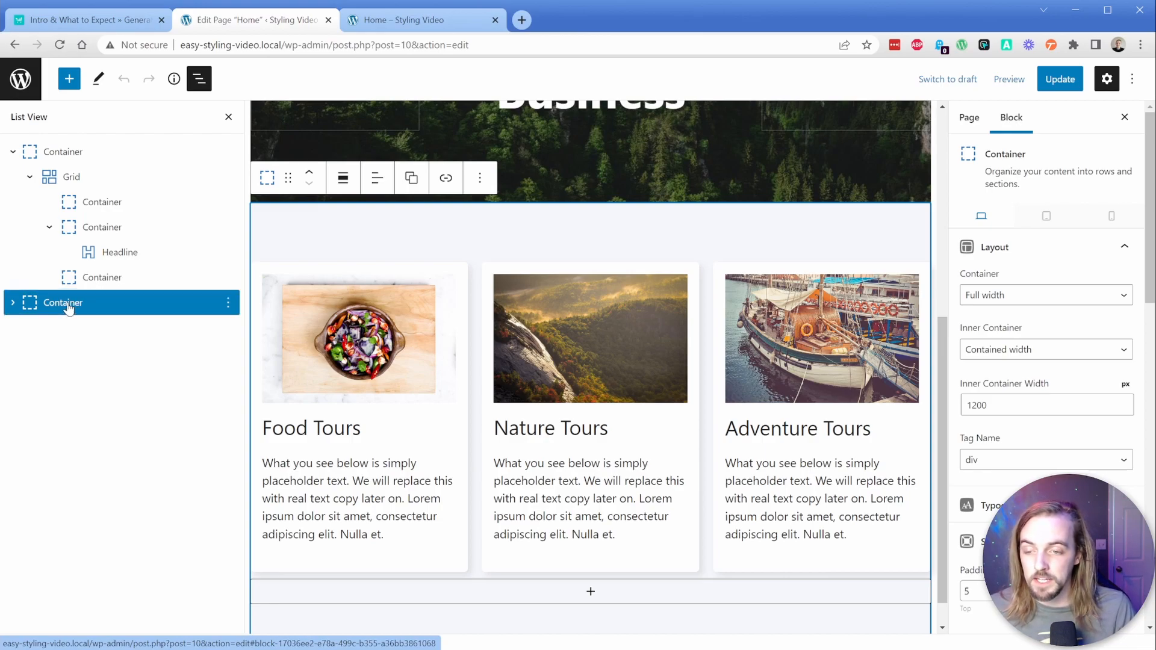
key("ctrl+c")
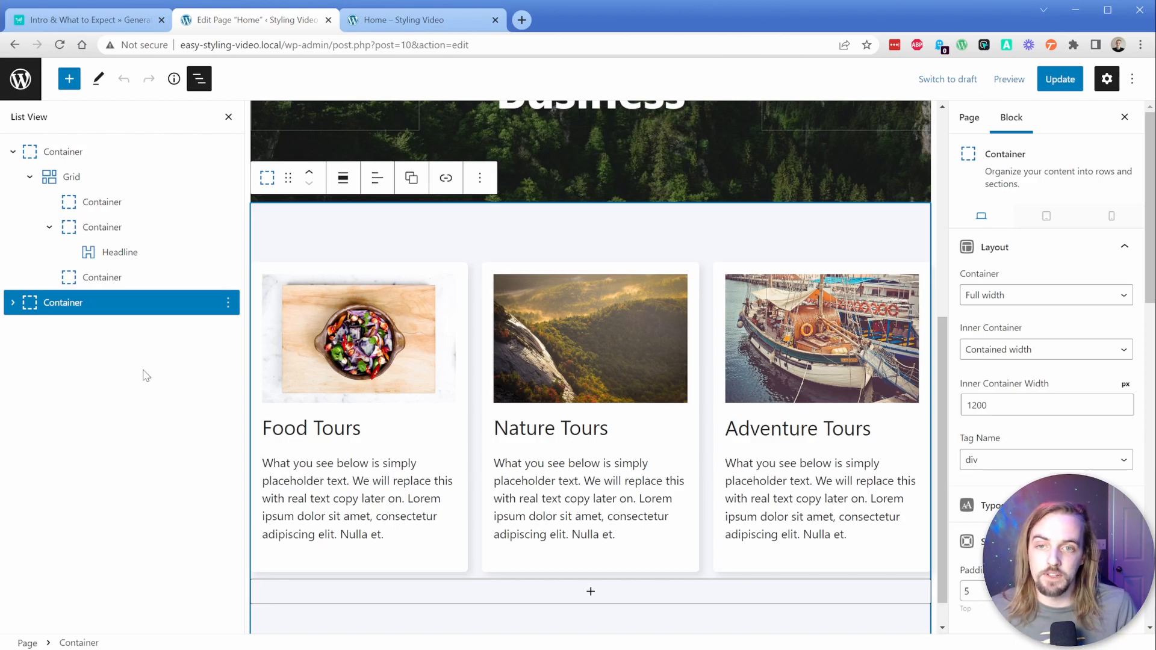
key("alt+Tab")
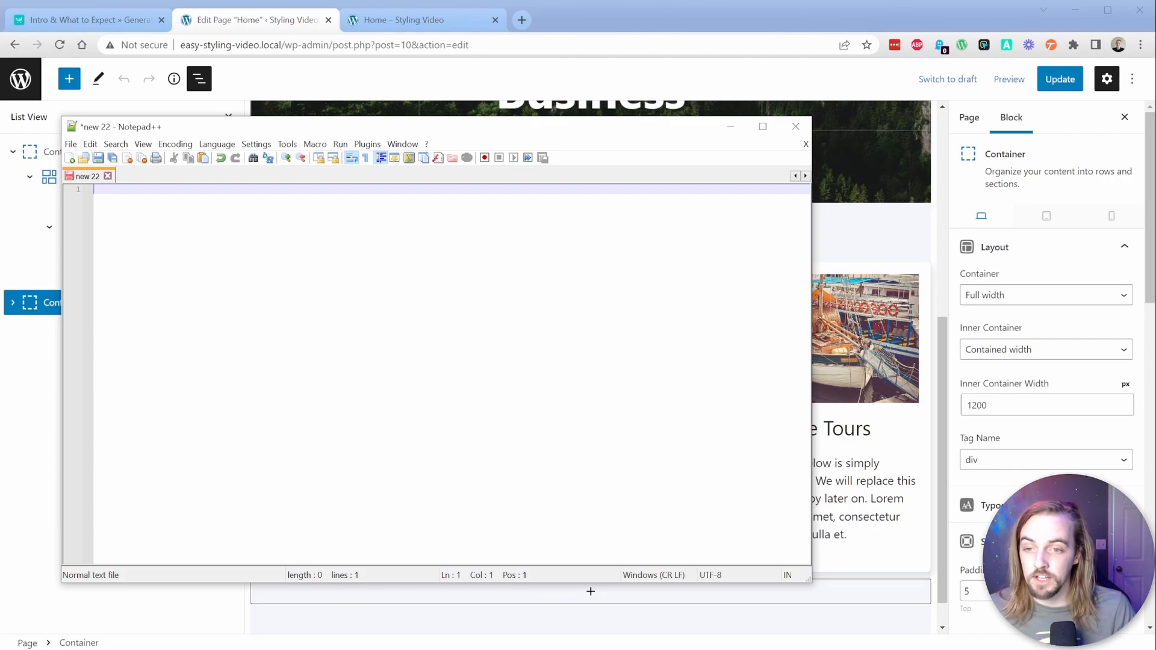
key("ctrl+v")
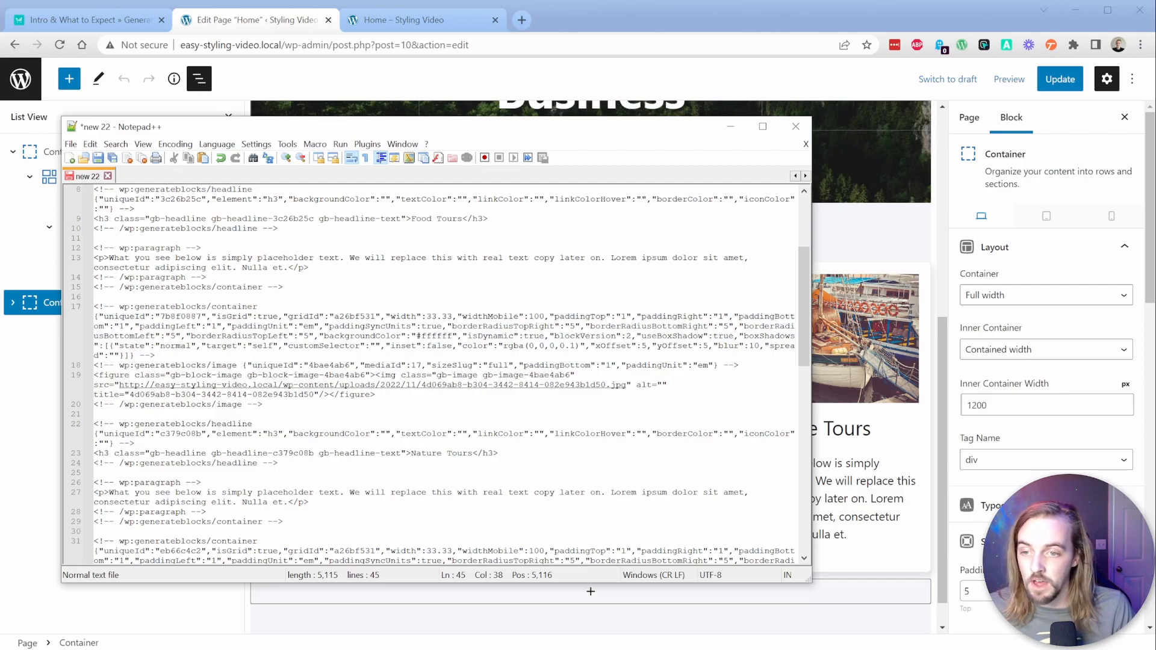
Replace every occurrence of h3 with h2 in the pasted block code
double_click(104, 218)
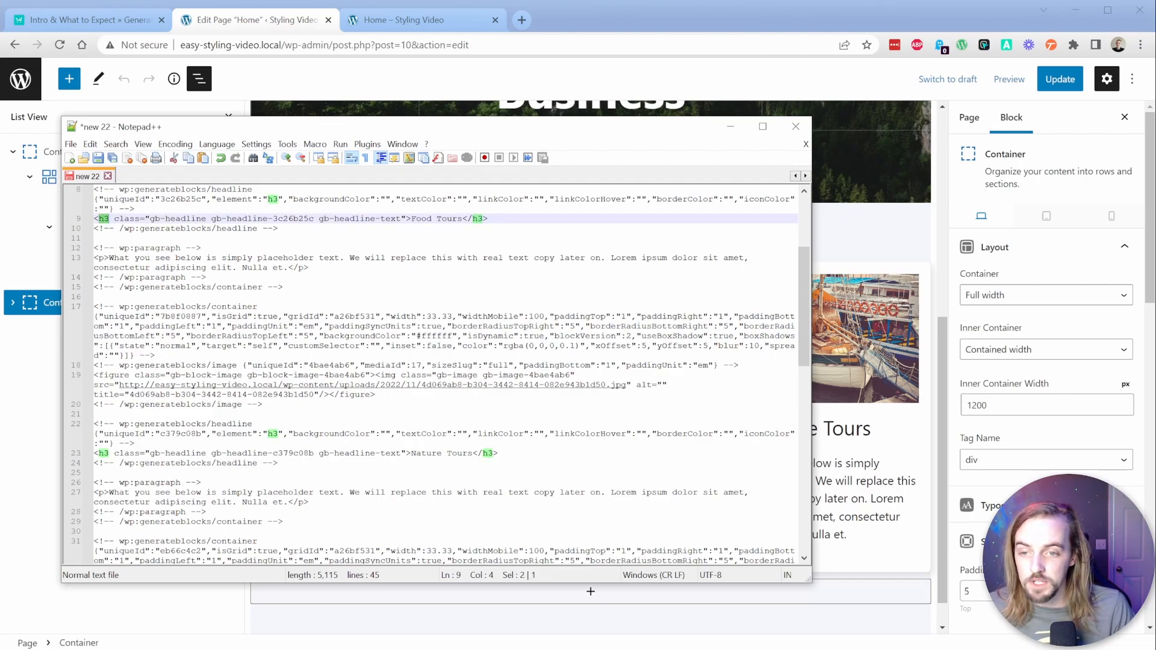
left_click(279, 229)
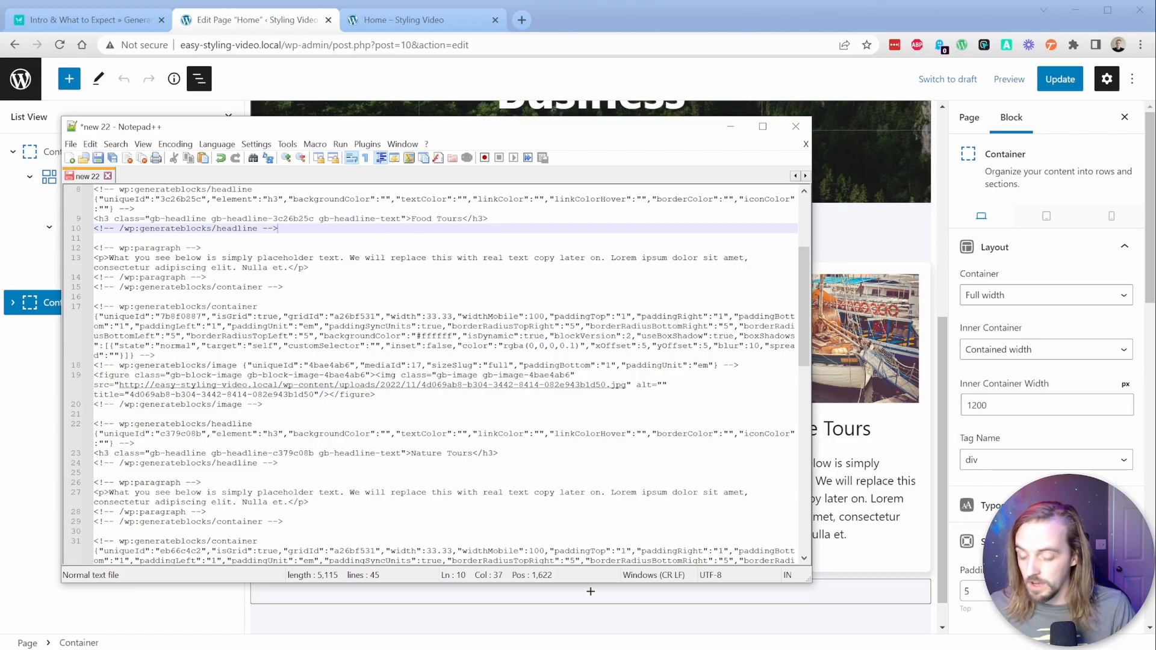
key("ctrl+f")
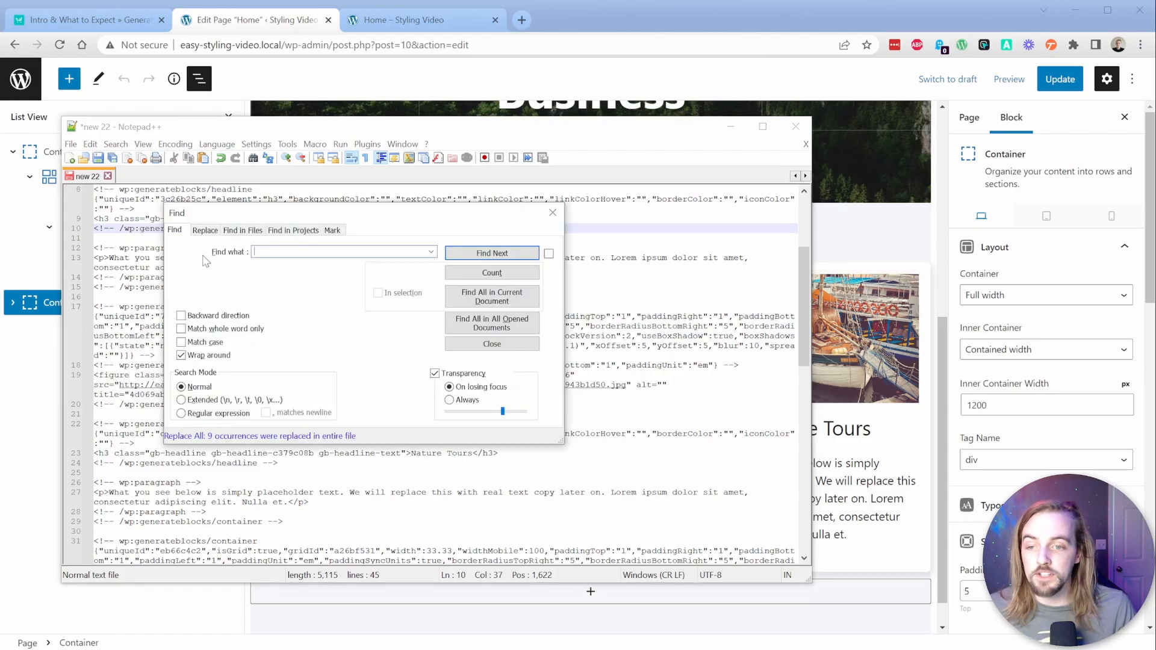
key("ctrl+h")
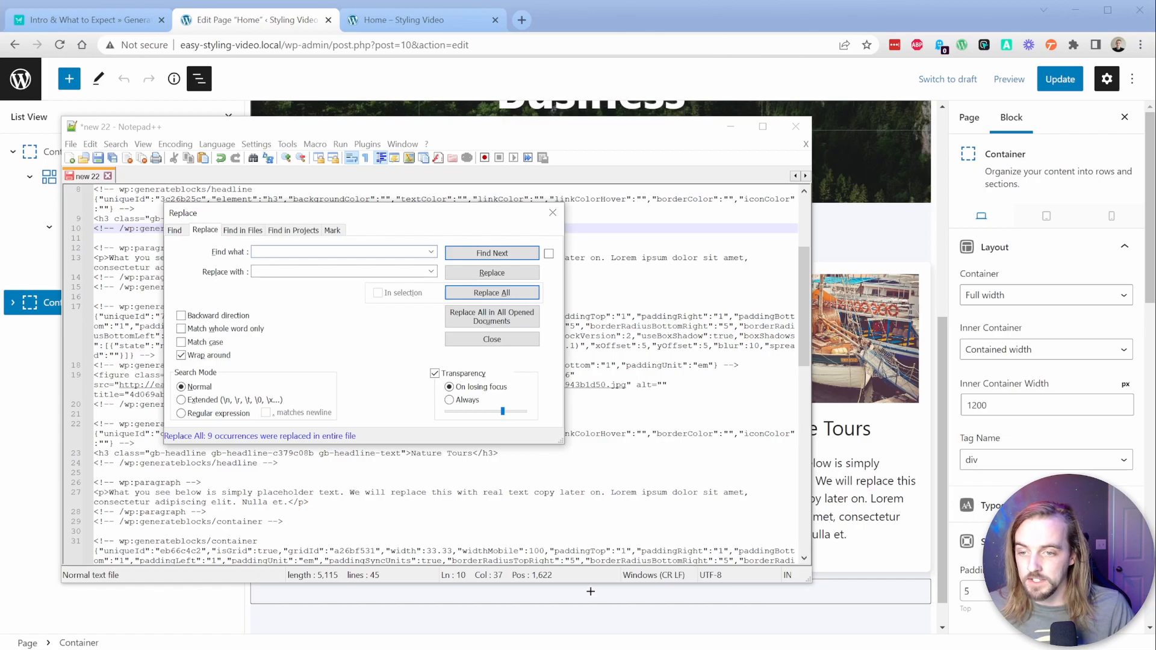
type("h3")
key("Tab")
type("h2")
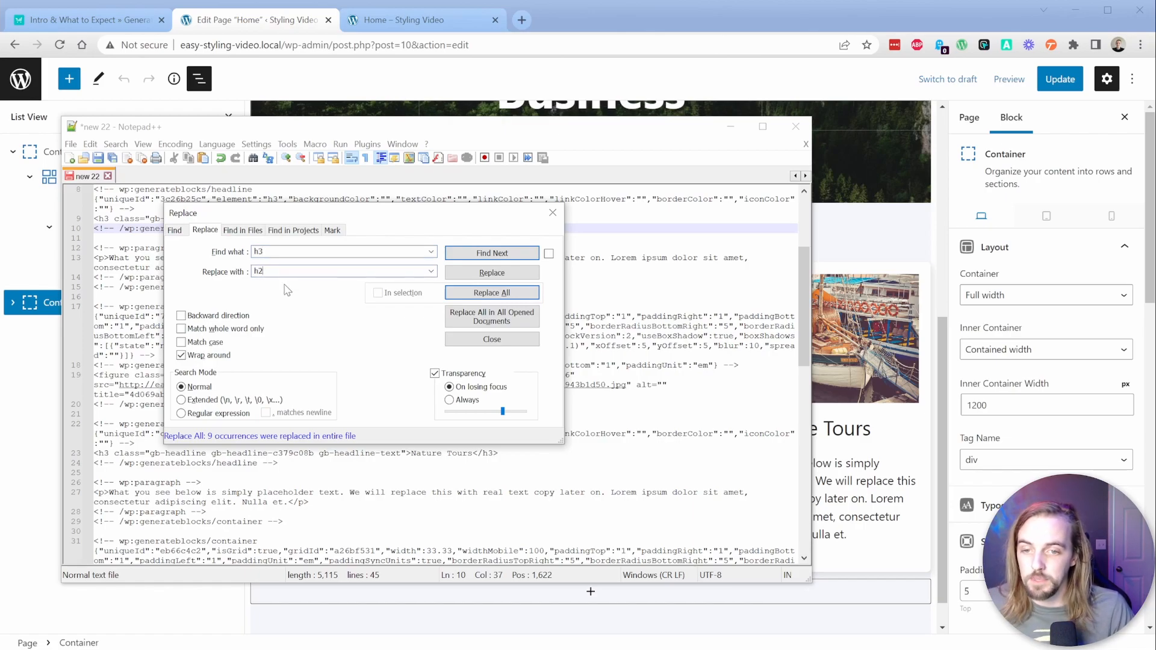
left_click(493, 293)
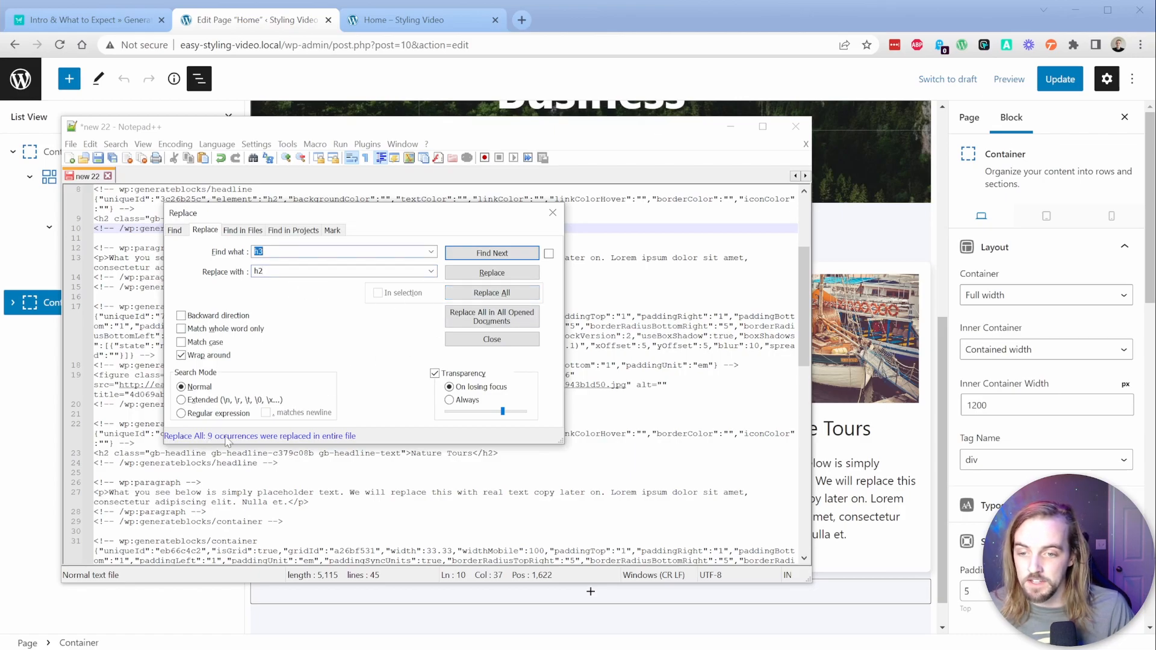
left_click(552, 215)
Copy all of the edited code and paste it below the existing tour cards on the Home page
left_click(283, 286)
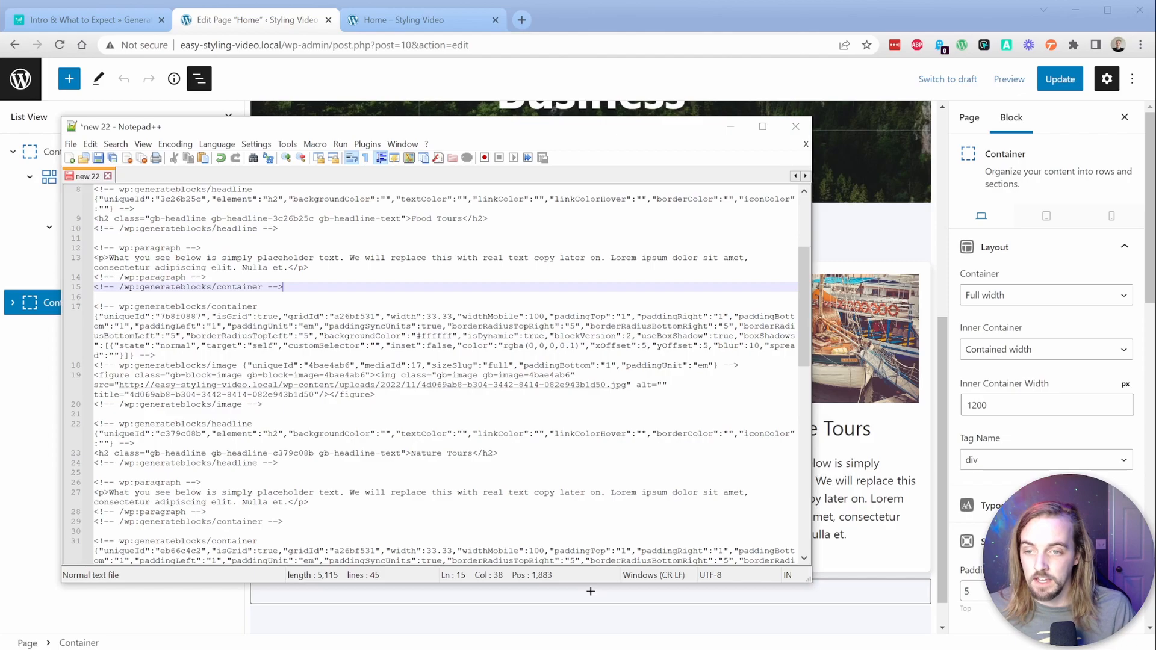
key("ctrl+a")
left_click(266, 19)
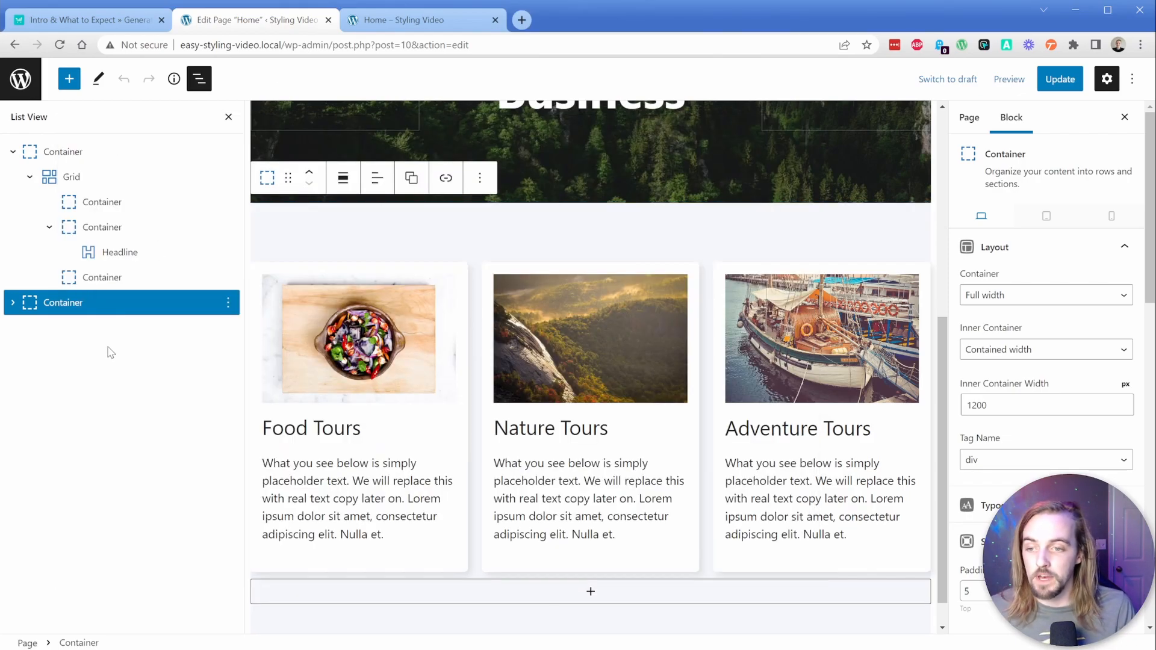
left_click(27, 643)
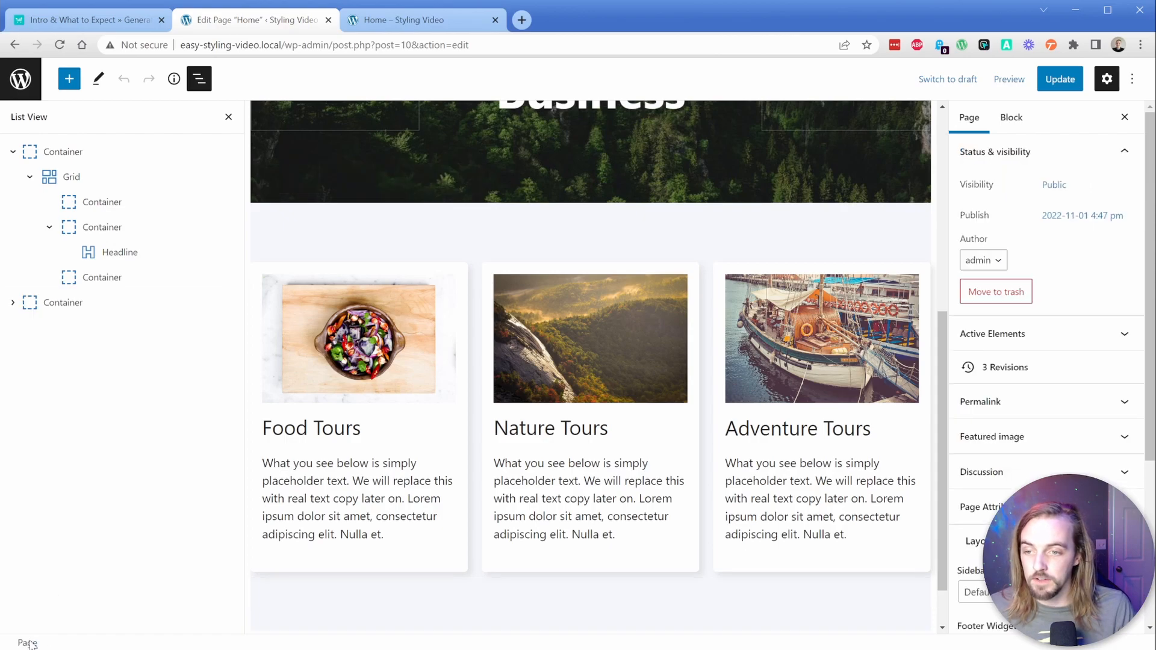
left_click(70, 79)
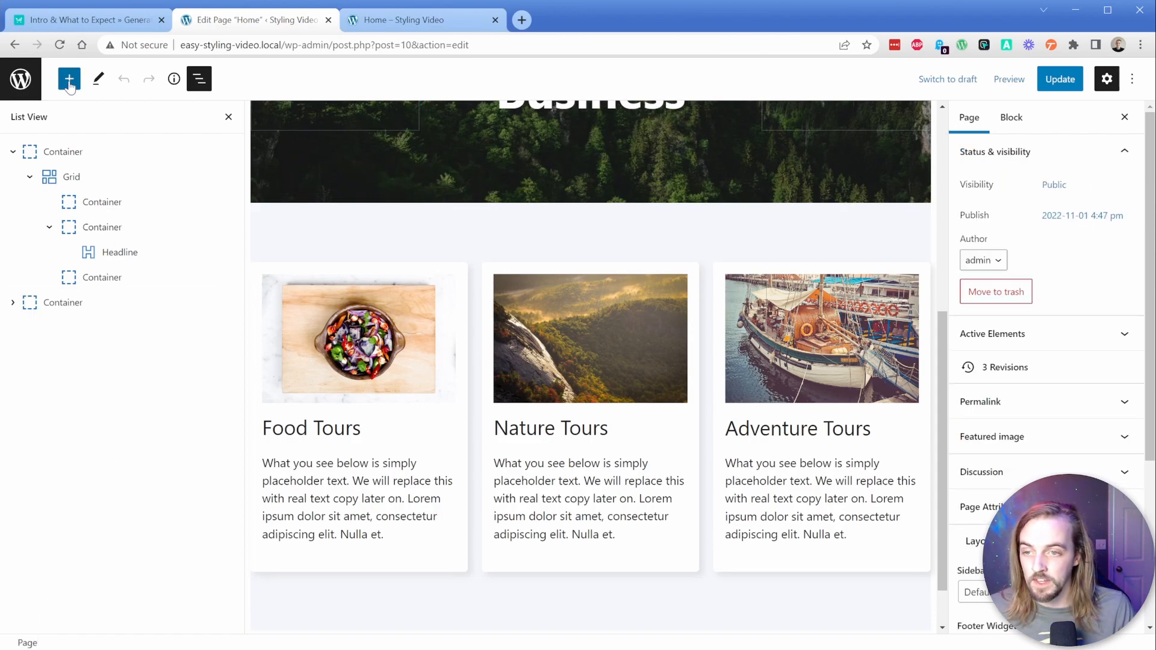
left_click(53, 471)
scroll(338, 573, "down", 2)
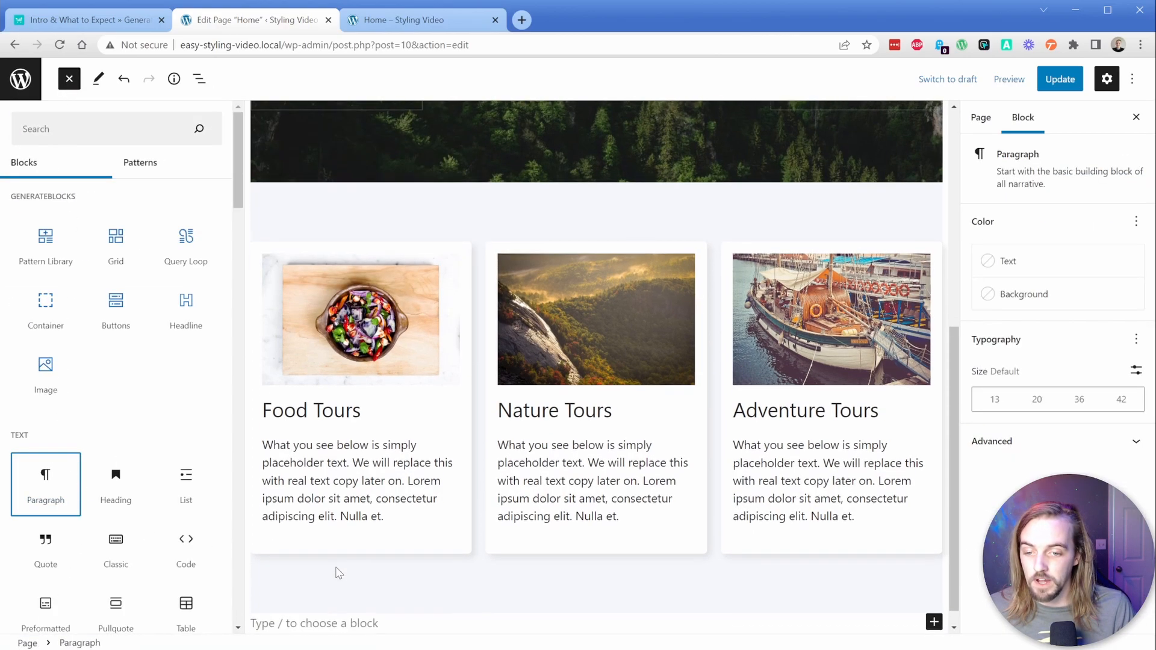
left_click(299, 604)
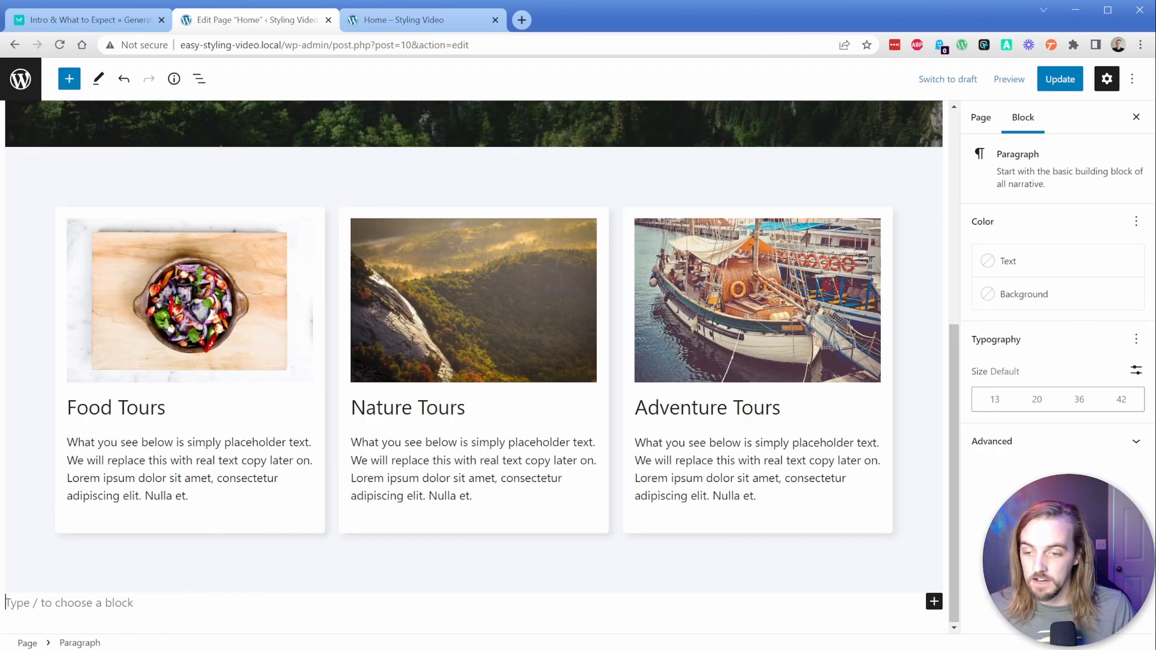
key("BackSpace")
Check the heading level of the Food Tours, Nature Tours and Adventure Tours headlines in the pasted section
left_click(133, 449)
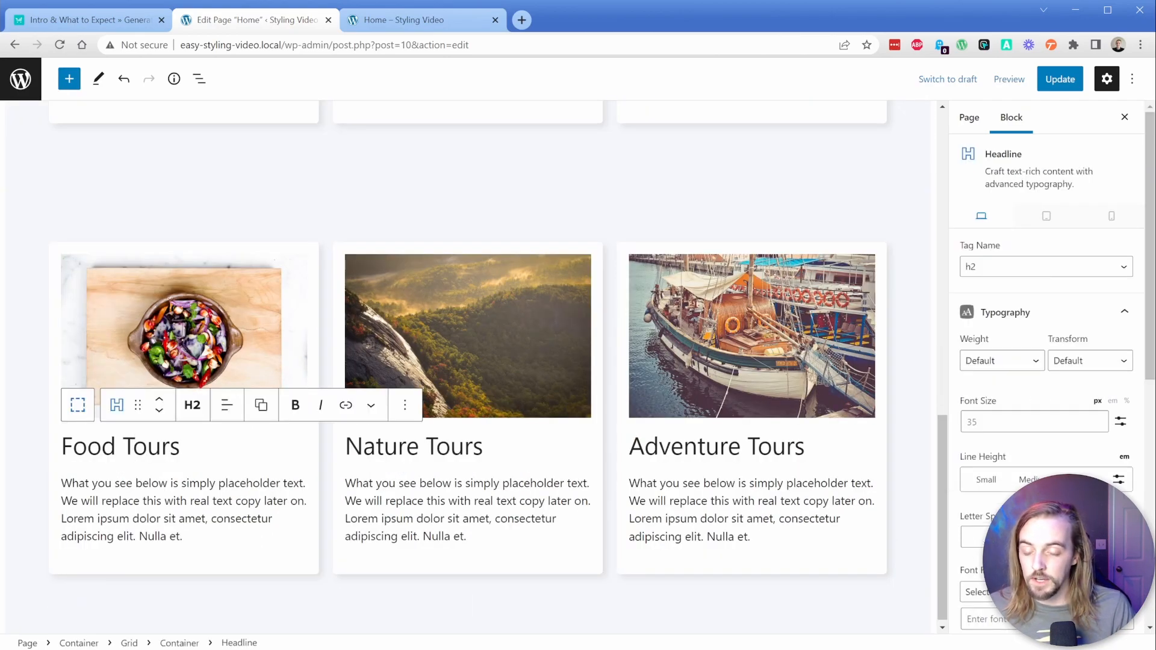
left_click(428, 458)
left_click(683, 449)
left_click(707, 405)
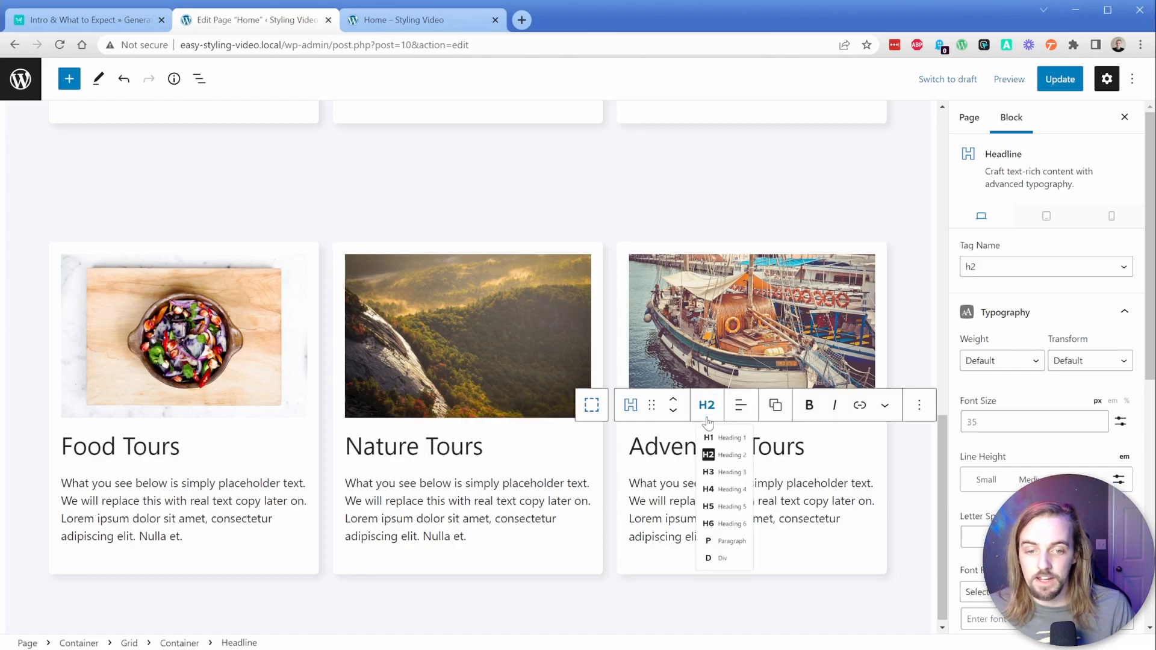
left_click(707, 404)
left_click(419, 449)
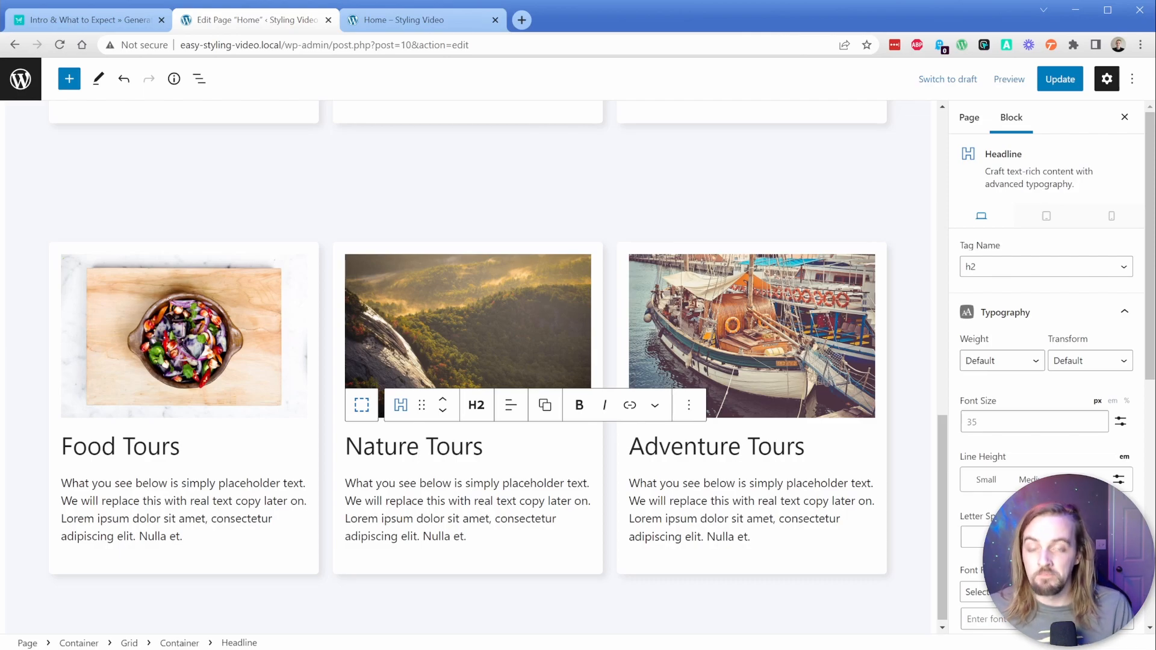
Change the Food Tours and Nature Tours headlines in the pasted section to Heading 3
left_click(148, 446)
left_click(192, 404)
left_click(225, 499)
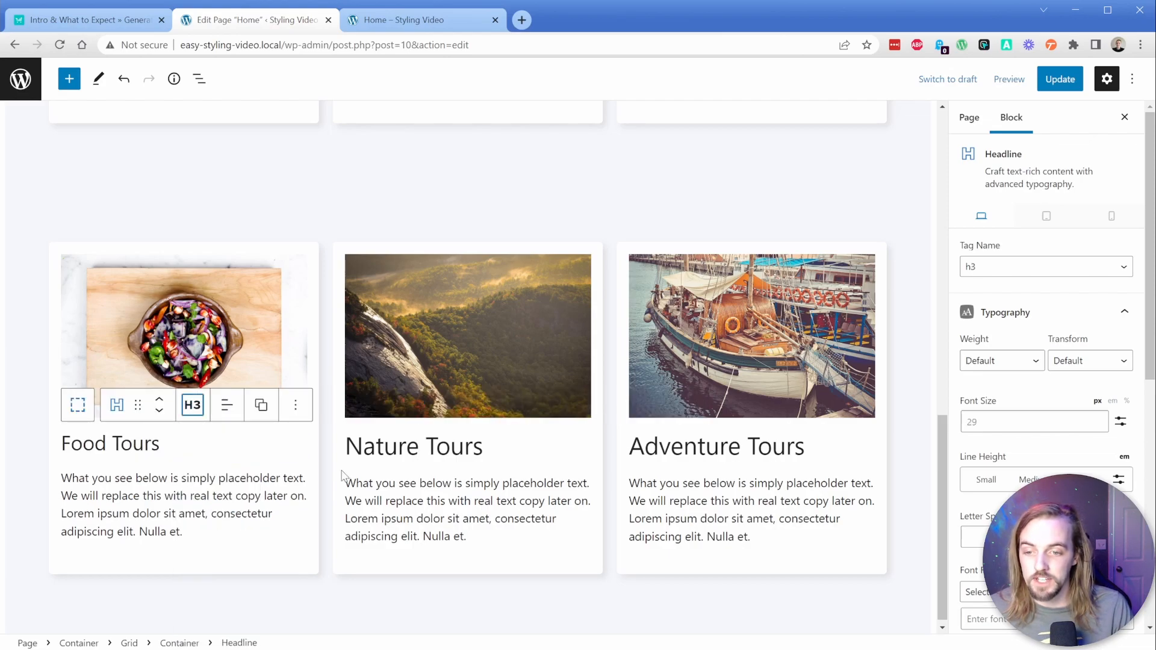
left_click(415, 446)
left_click(476, 404)
left_click(510, 499)
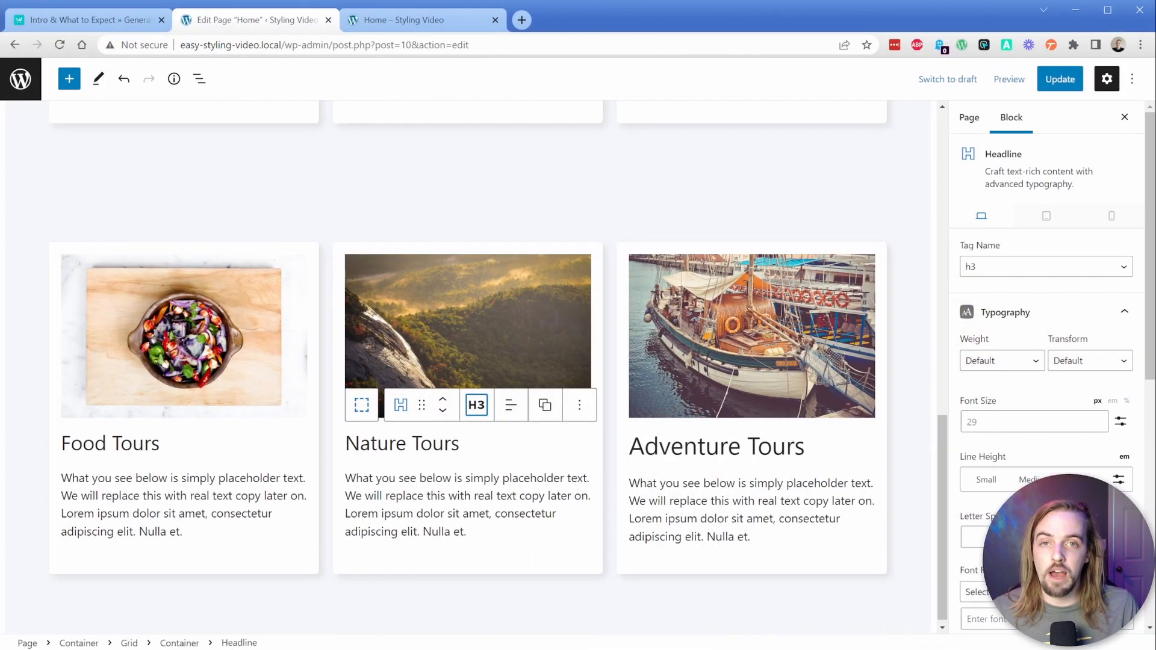
Open the Enabling GeneratePress Elements lesson in the Generate Made Easy course and look through the course's lesson list
left_click(113, 23)
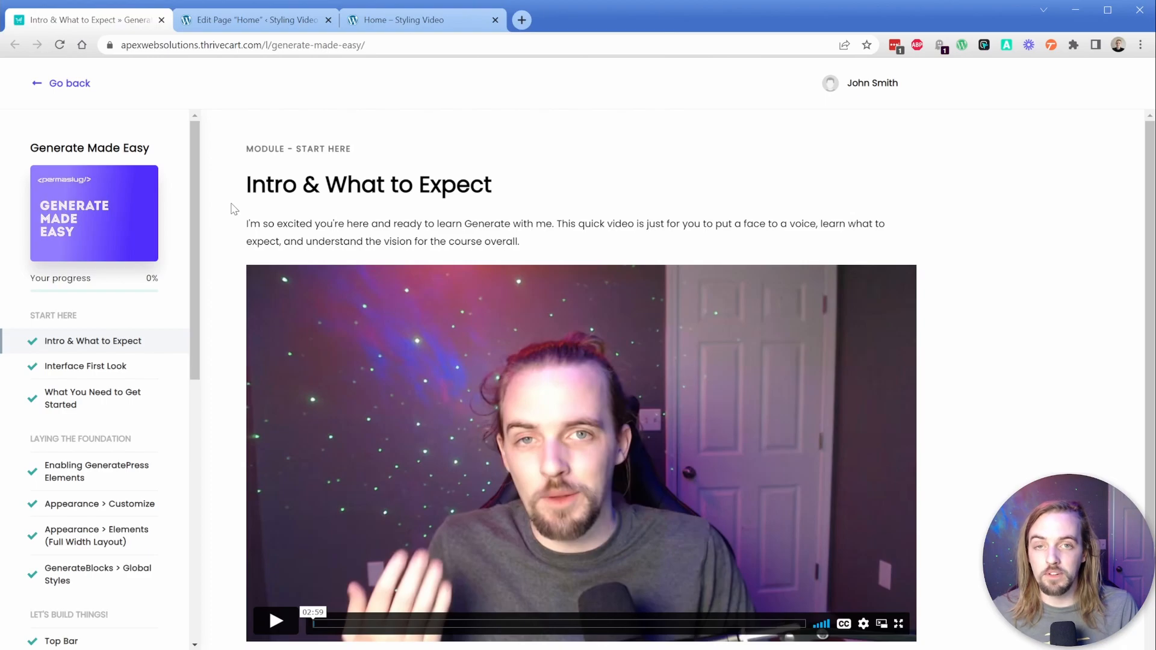
left_click_drag(192, 196, 201, 225)
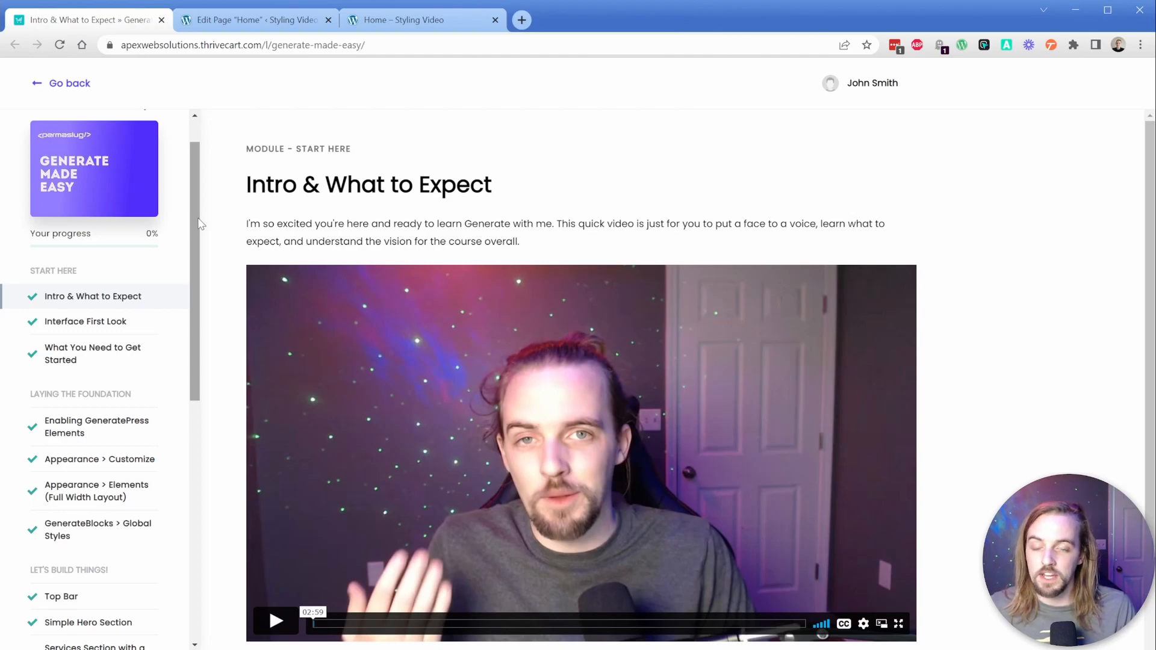
left_click(133, 424)
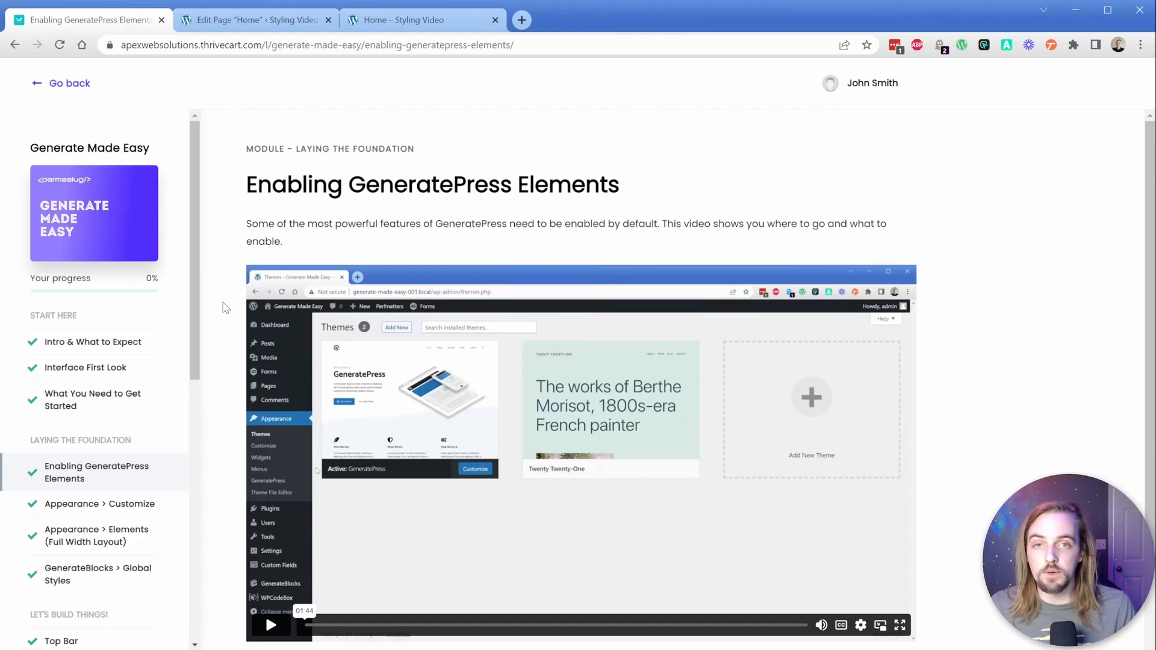
scroll(112, 343, "down", 3)
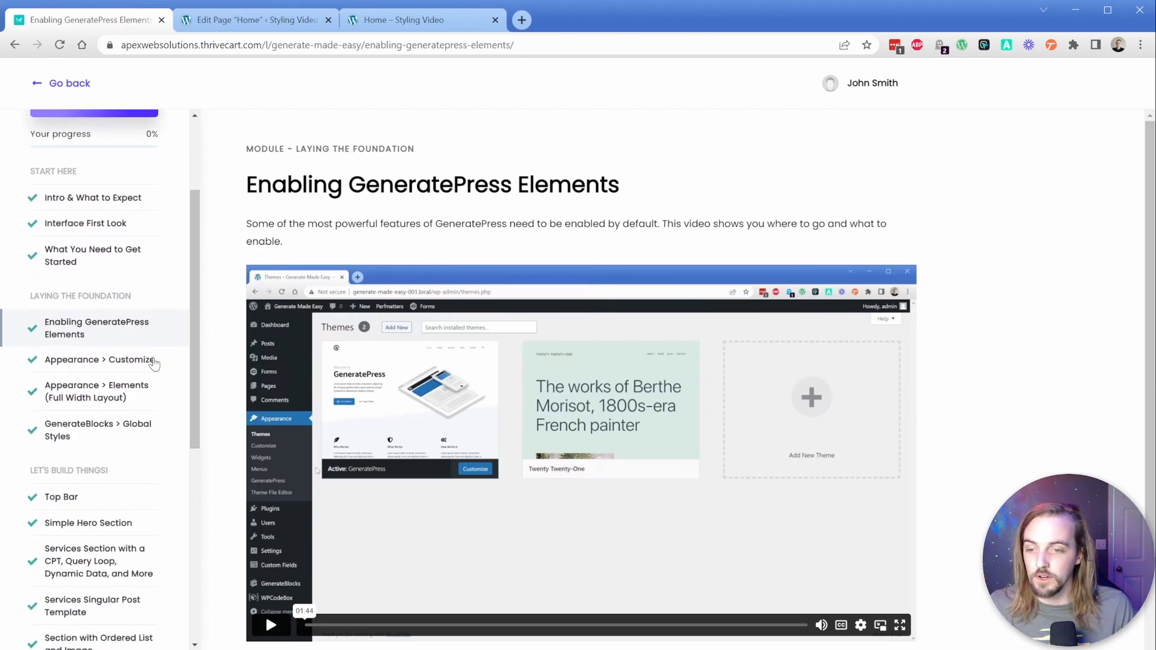
left_click_drag(192, 335, 198, 459)
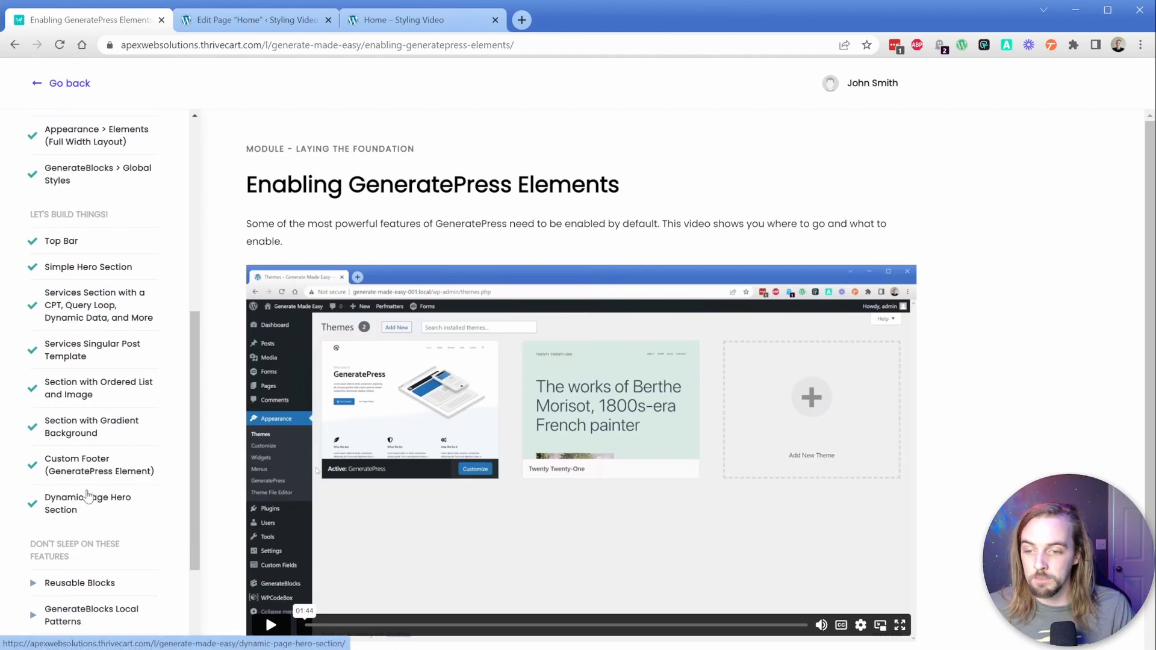
scroll(193, 427, "down", 3)
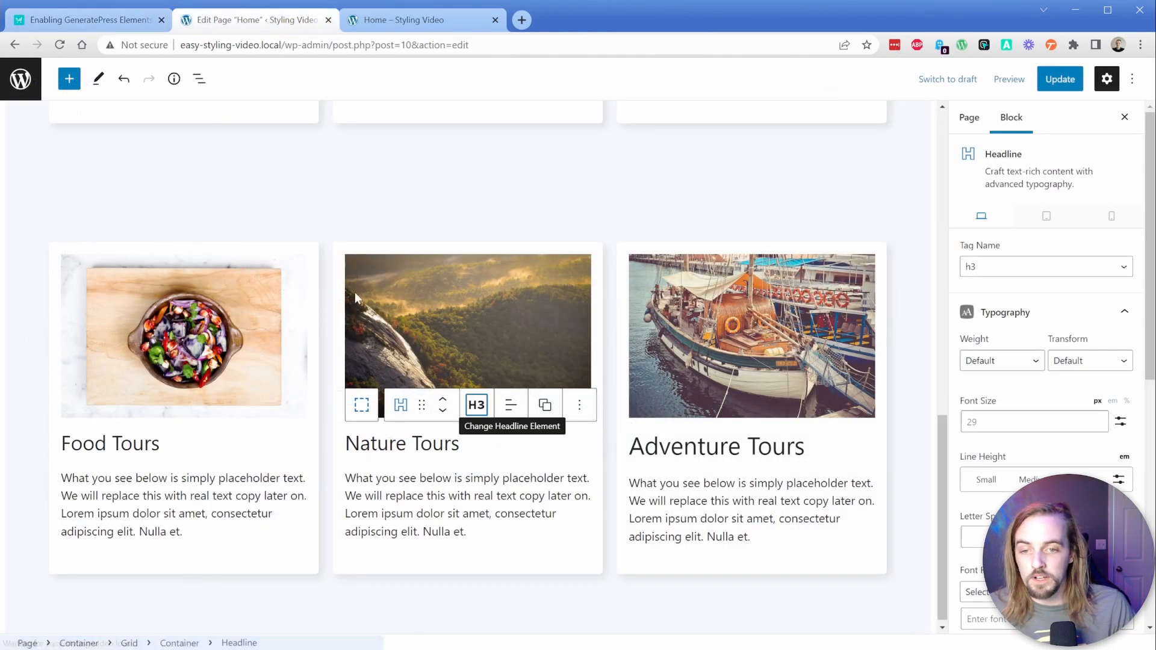
Examine the block options of the Home page's main headline and highlight the words "Custom Travel Plans"
scroll(469, 368, "up", 10)
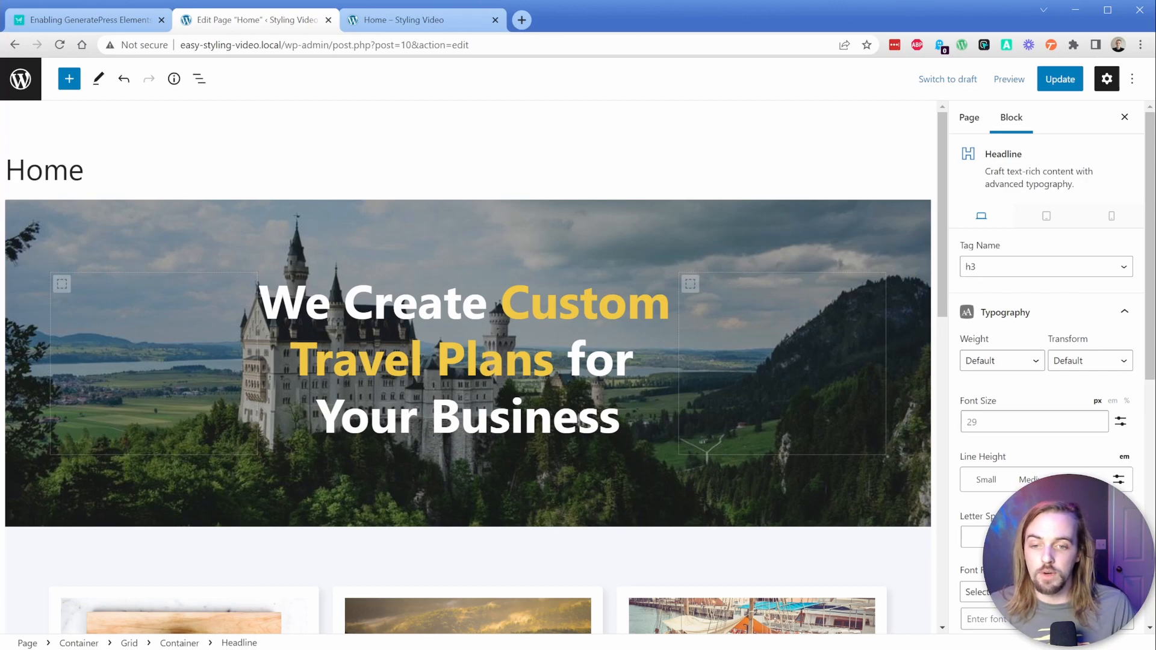
left_click(602, 361)
left_click(604, 247)
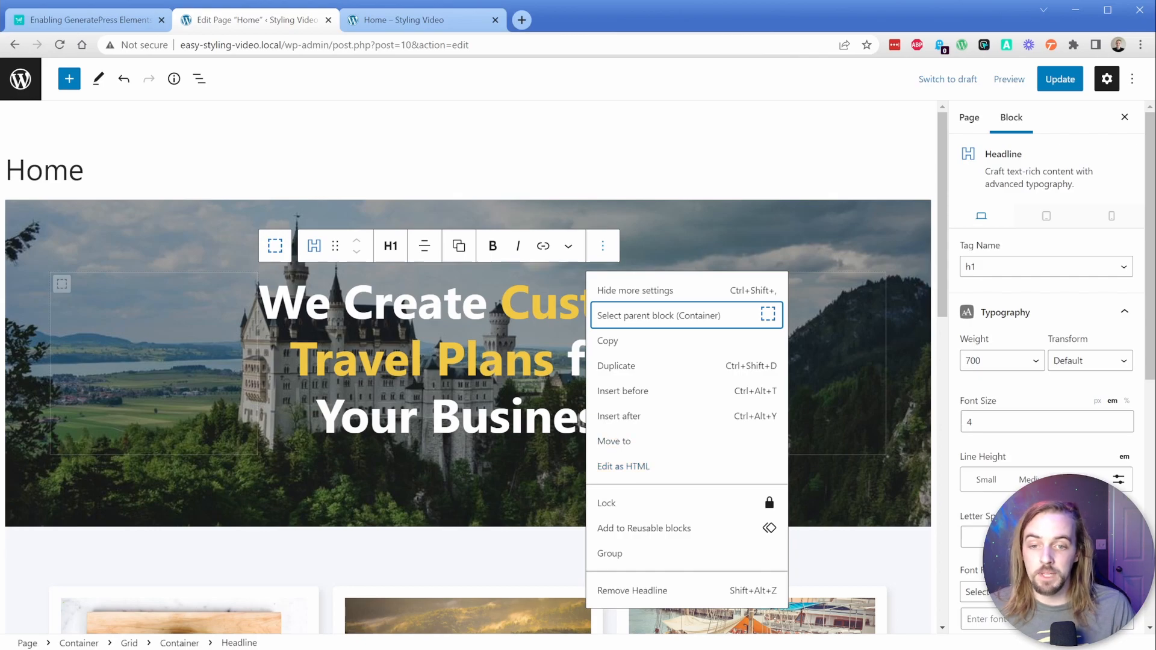
left_click(501, 304)
left_click_drag(501, 303, 553, 360)
left_click(552, 360)
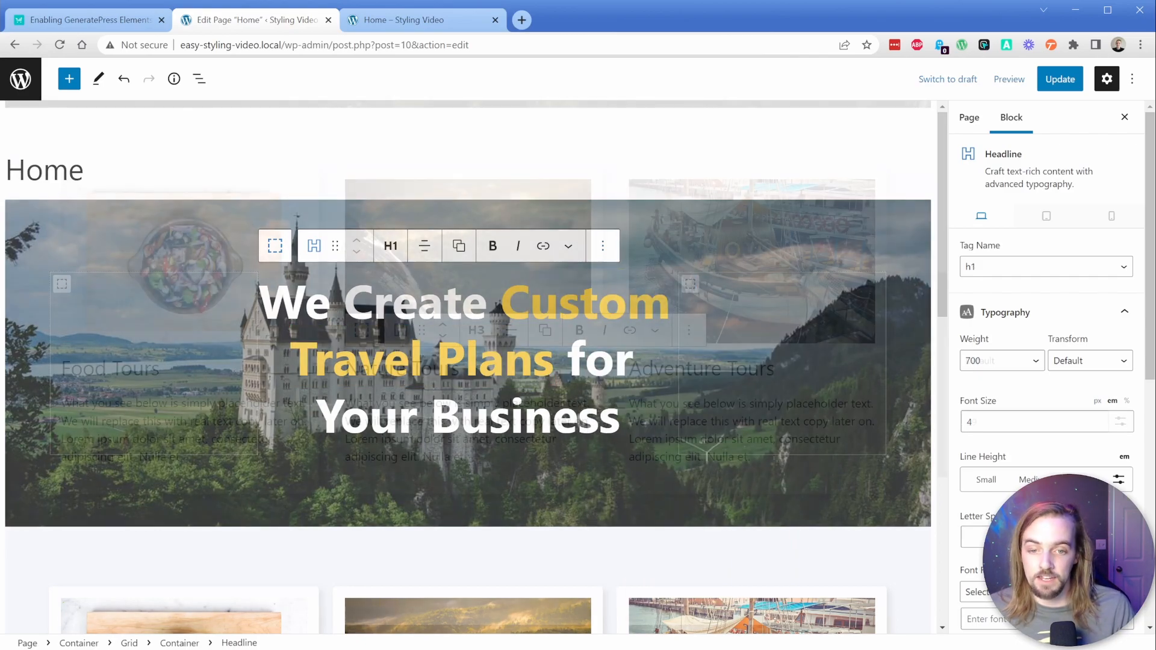